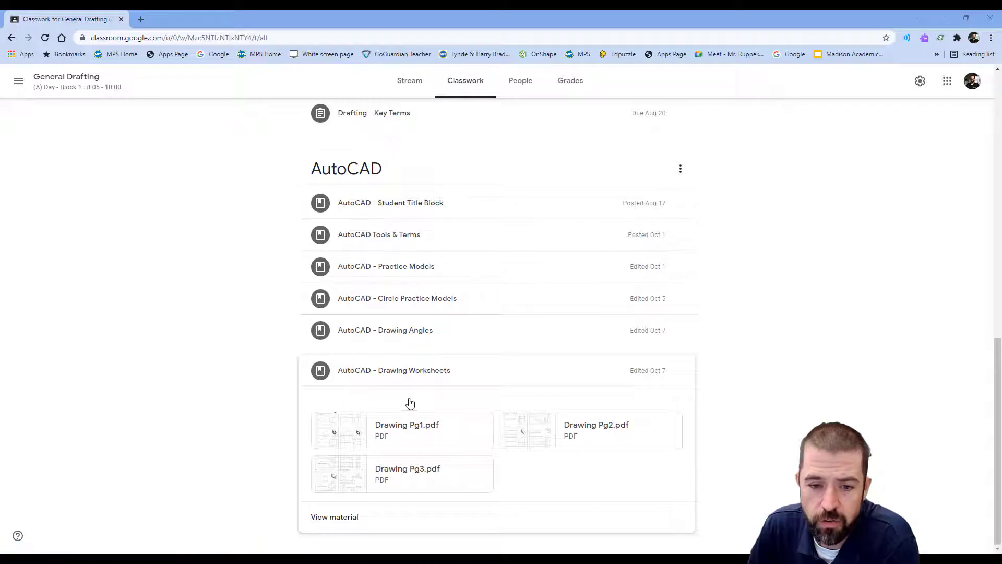
Step: Open Drawing Pg1.pdf from the AutoCAD - Drawing Worksheets material in Kami and decline text recognition
left_click(348, 434)
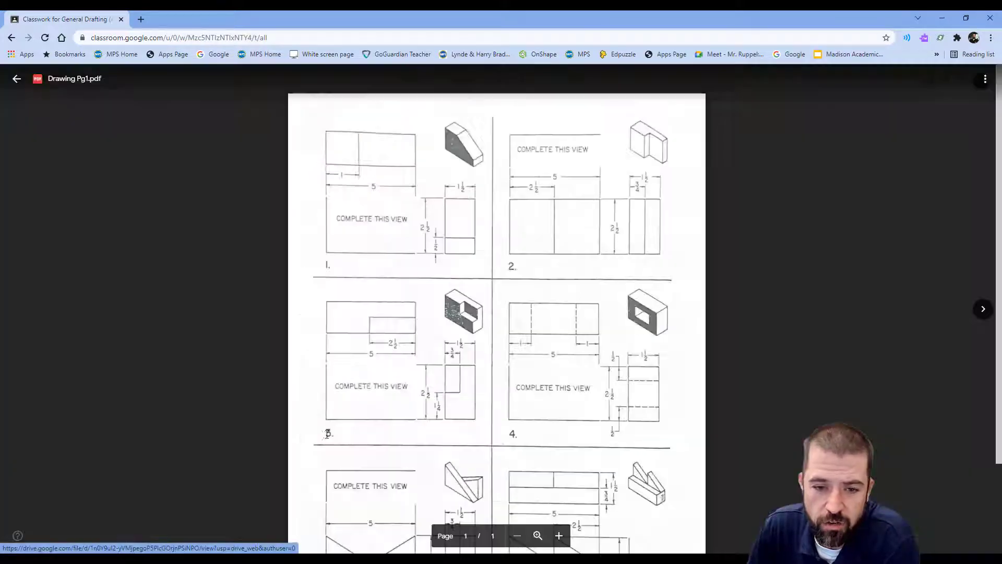
left_click(500, 81)
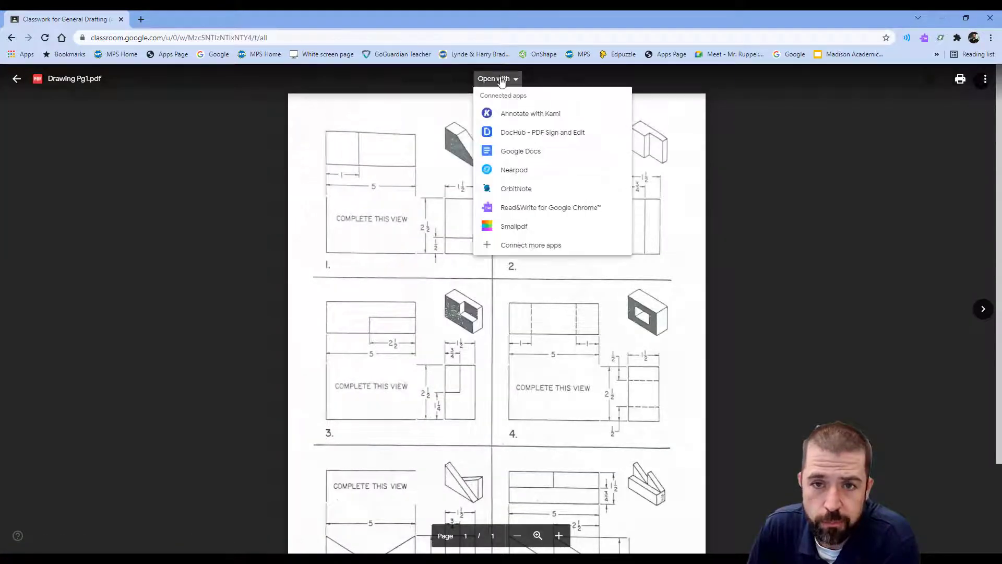
left_click(530, 114)
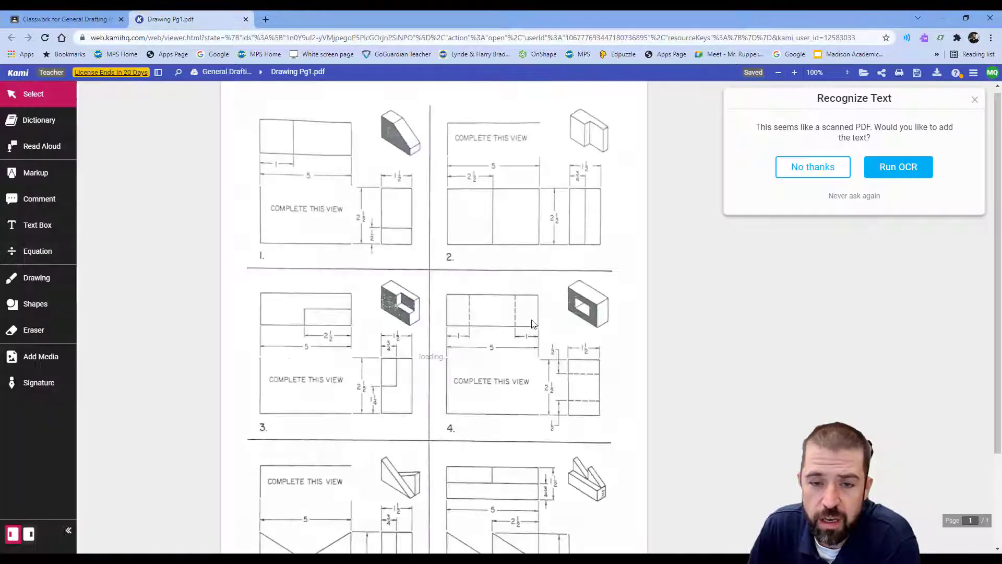
left_click(814, 168)
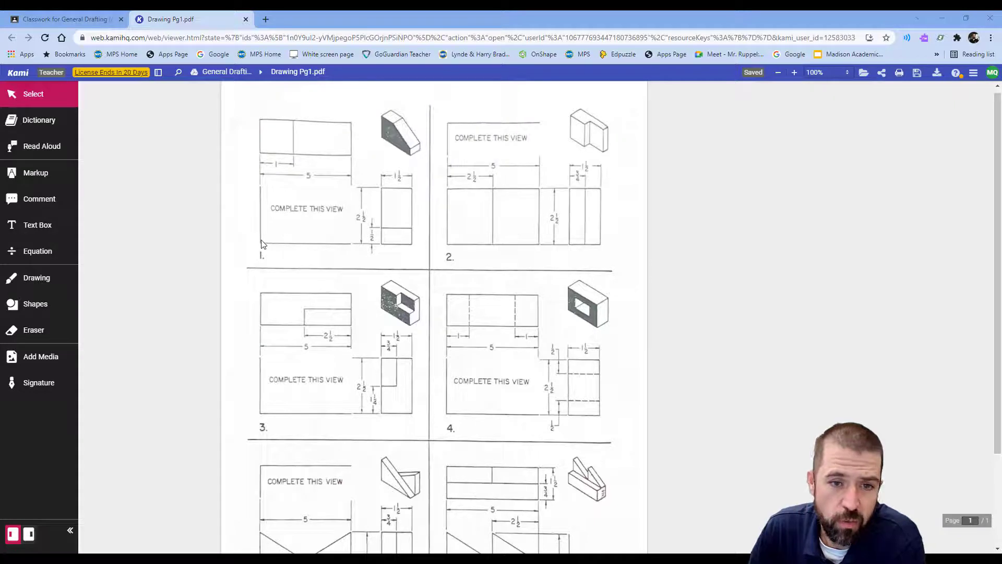
Step: Enlarge the worksheet to 170% and complete problem 1's front view with line shapes for the short top edge, right edge and slope
left_click(794, 72)
left_click(794, 72)
left_click(793, 72)
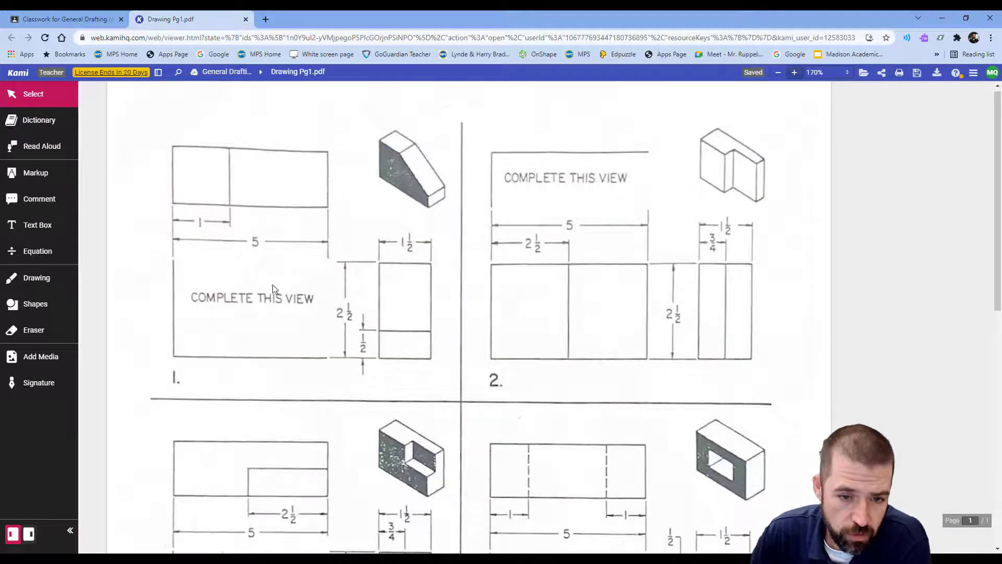
left_click(26, 281)
left_click(32, 304)
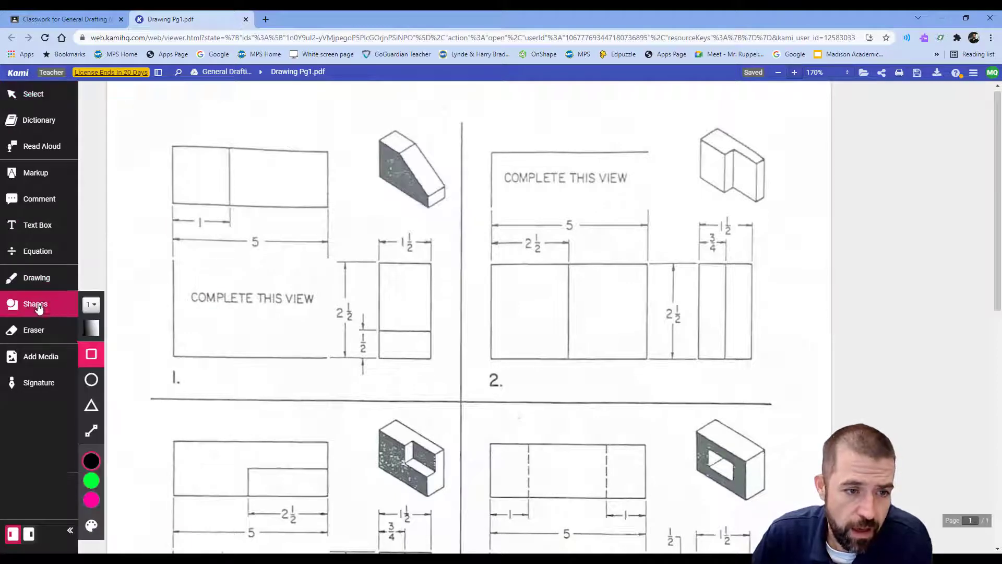
left_click(92, 431)
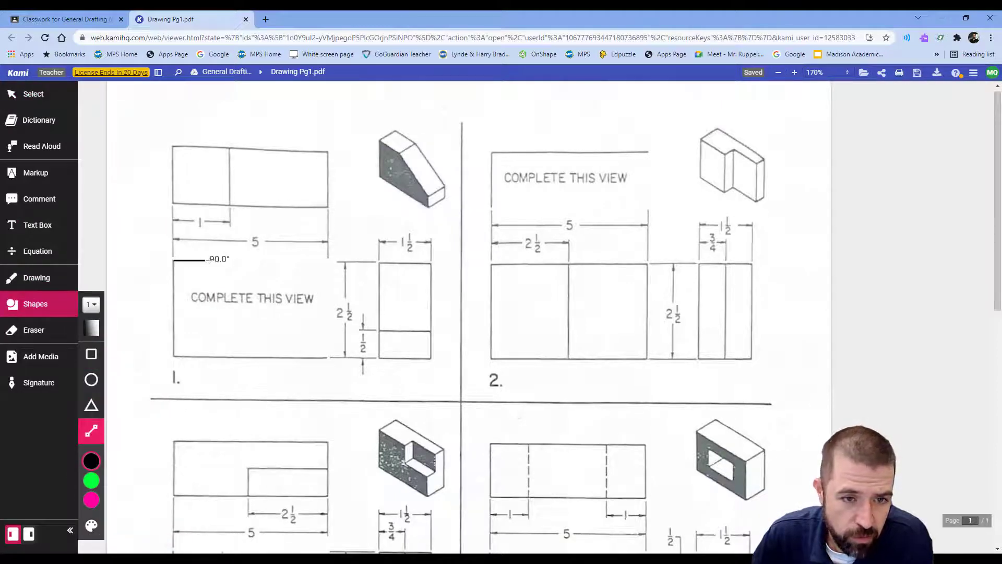
left_click_drag(209, 260, 229, 261)
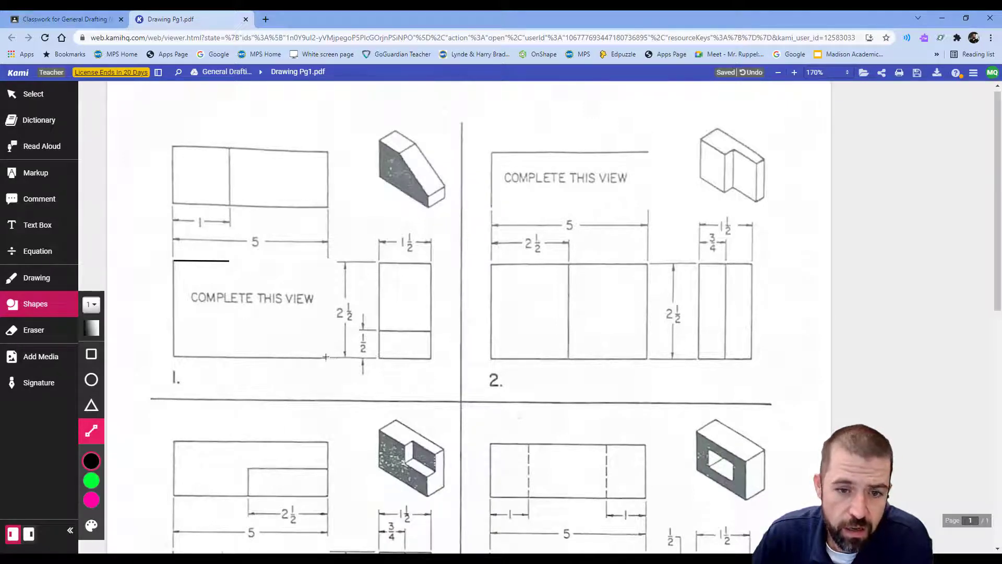
left_click_drag(326, 332, 326, 332)
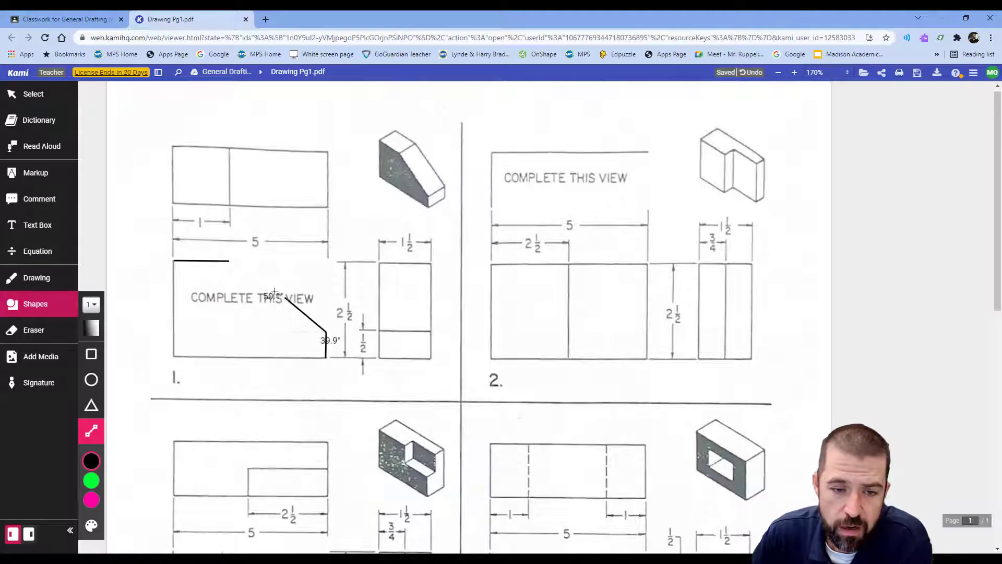
left_click_drag(274, 291, 231, 260)
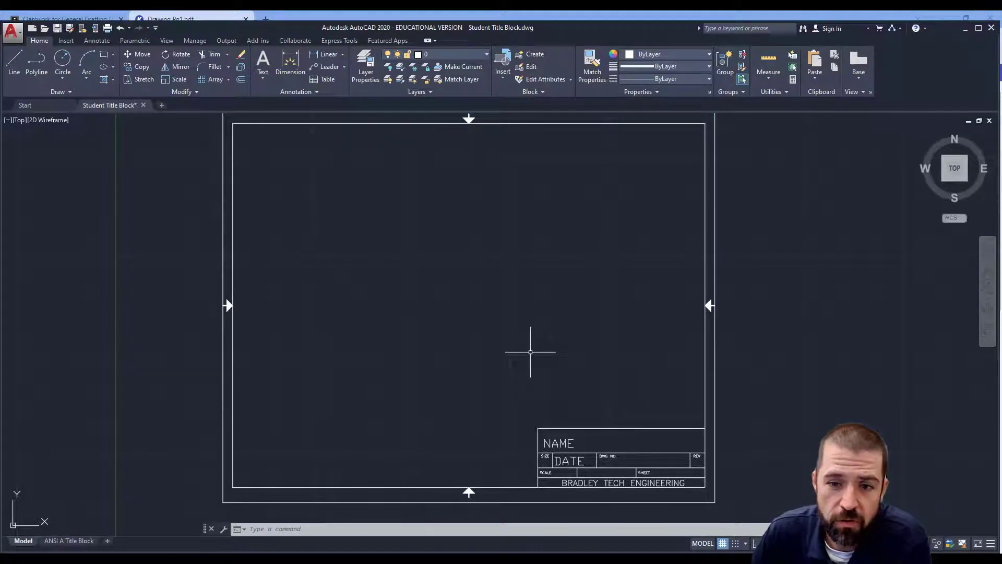
Step: In AutoCAD, draw a horizontal baseline above the title block and a vertical line up from its left end
left_click(14, 61)
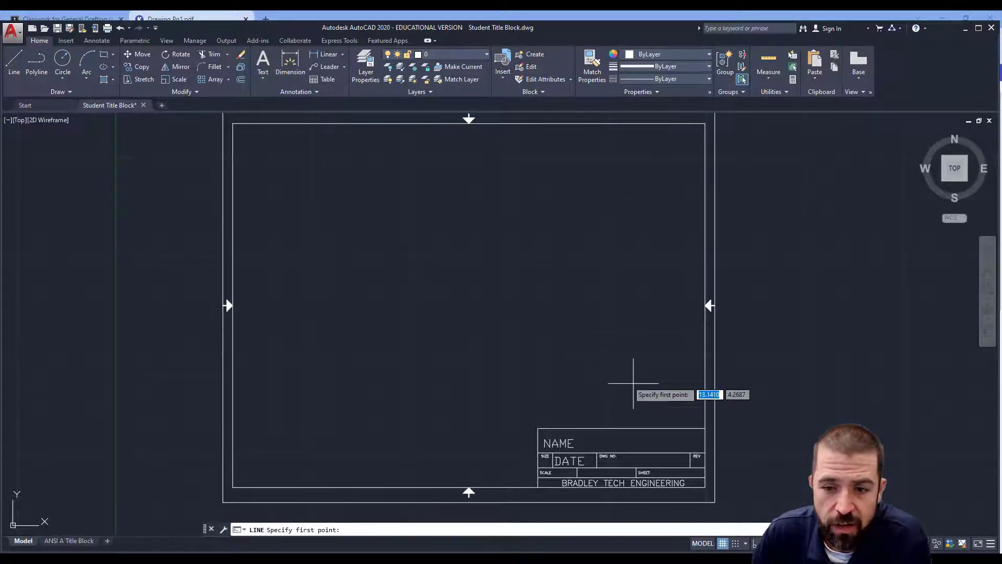
left_click(667, 405)
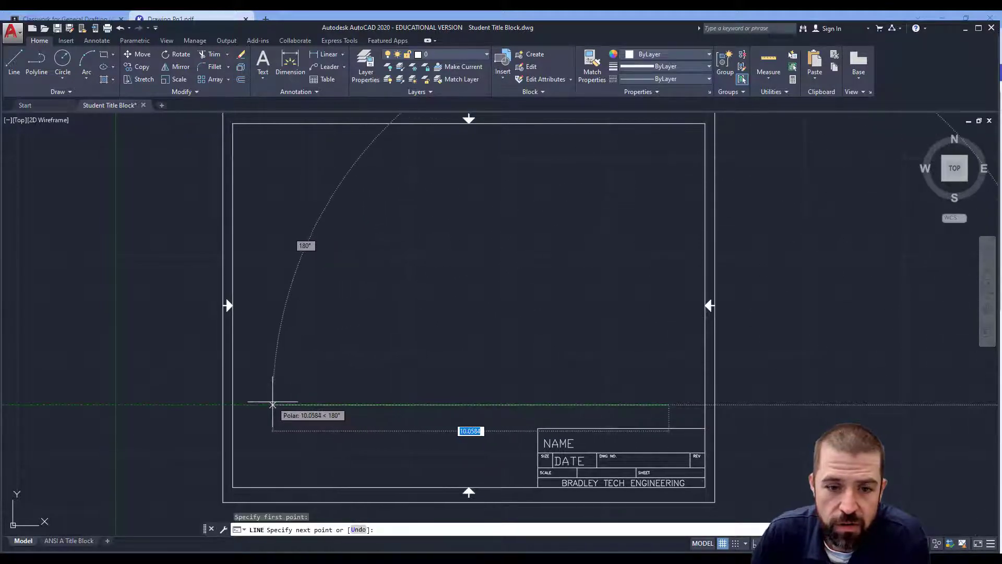
left_click(306, 404)
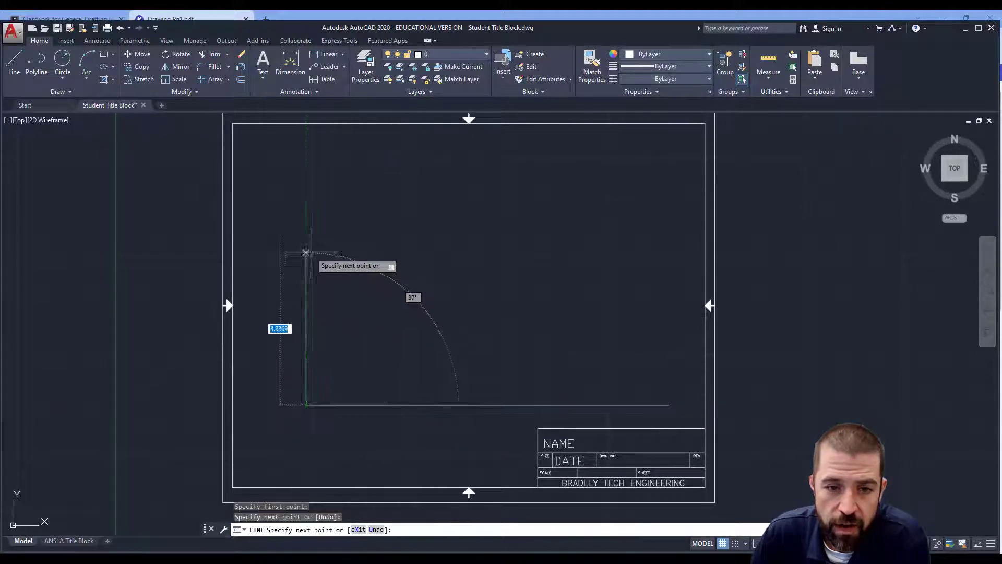
left_click(306, 159)
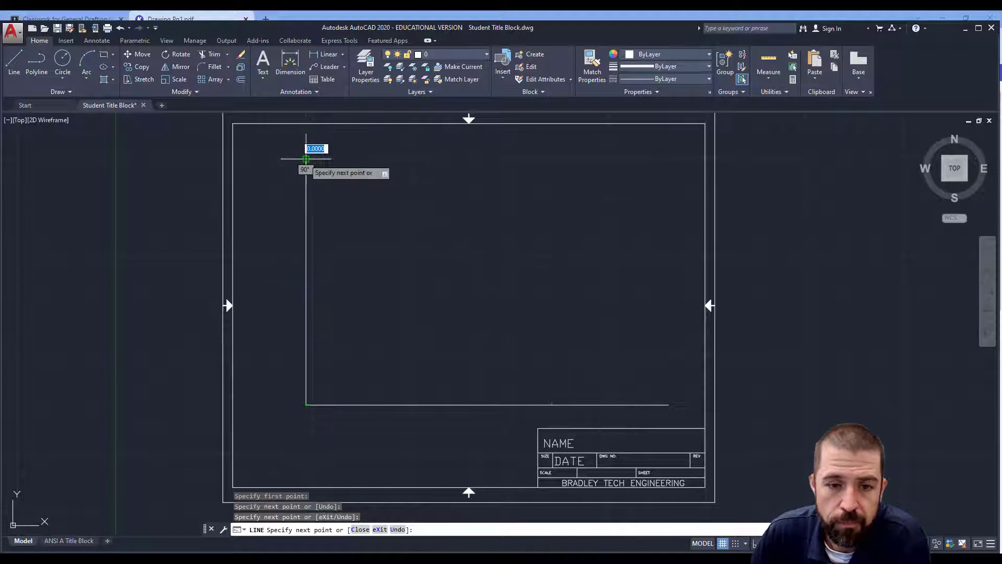
key("Escape")
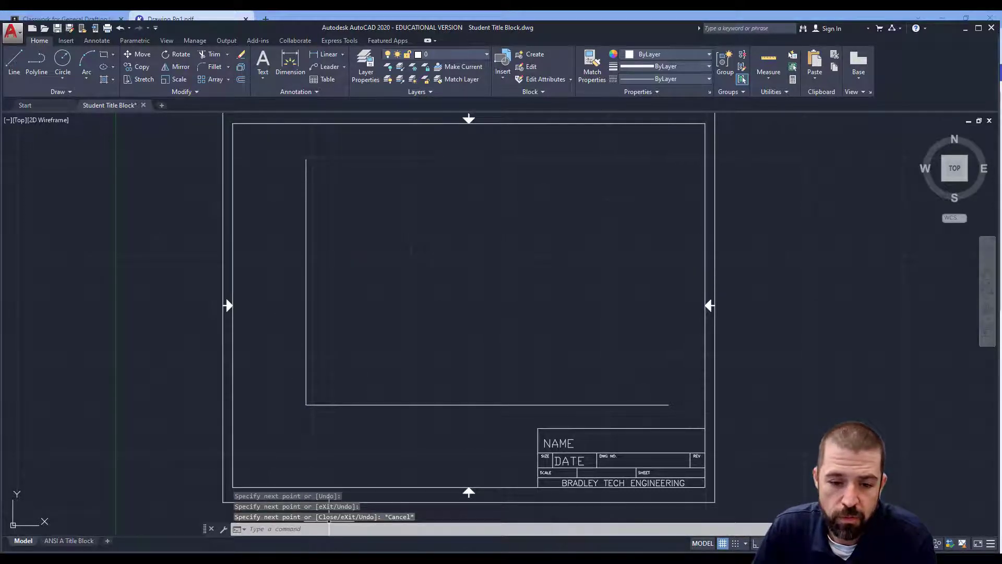
Step: Check the worksheet's overall width, then offset the vertical line 5 units to the right in AutoCAD
left_click(329, 559)
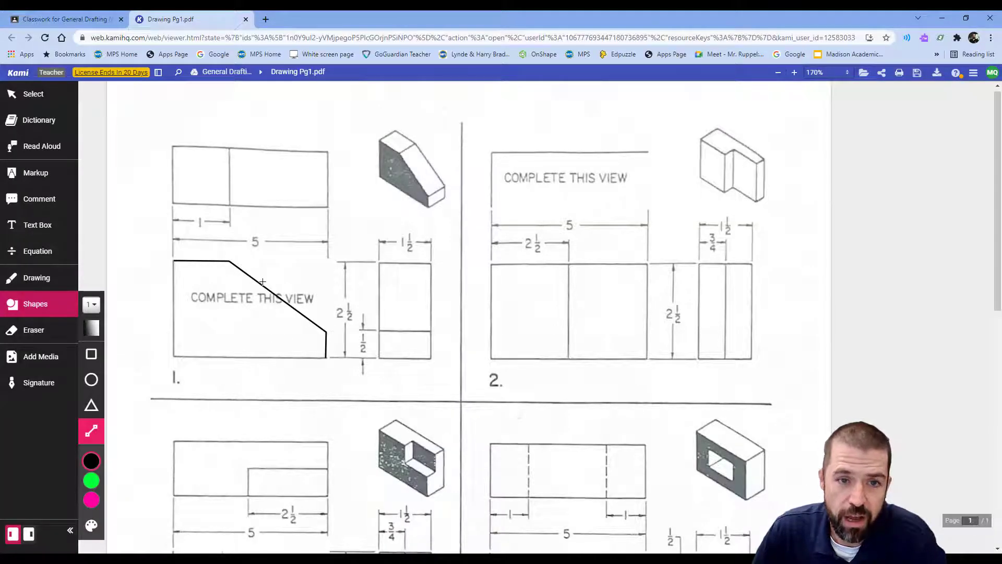
left_click(355, 559)
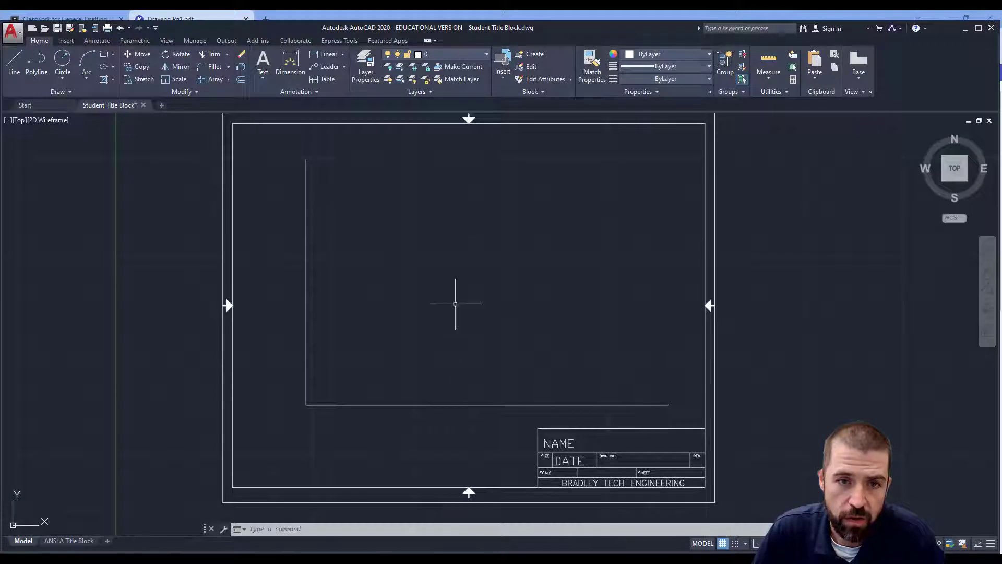
left_click(240, 81)
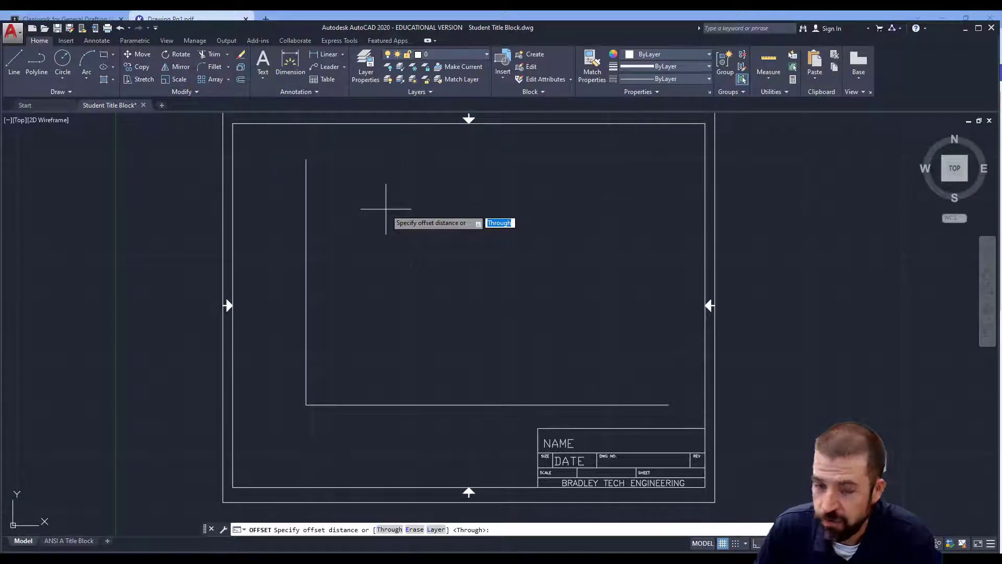
key("Return")
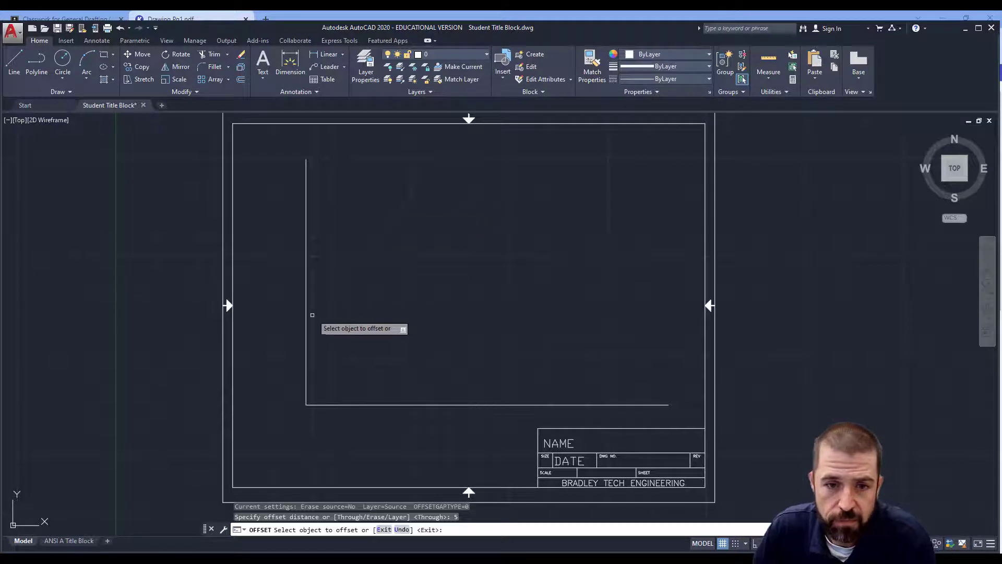
left_click(305, 318)
left_click(492, 340)
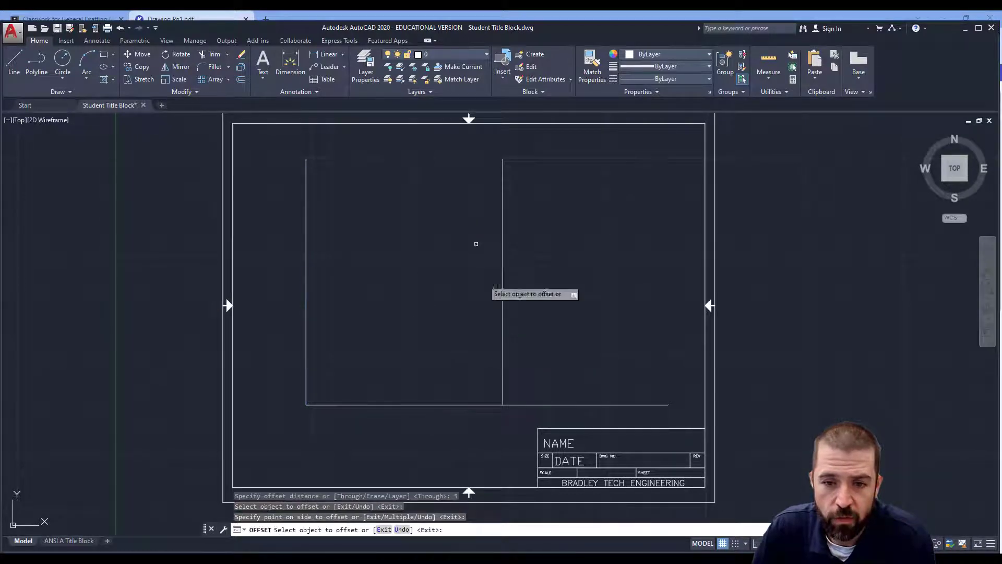
Step: Offset the horizontal baseline 2.5 units upward for the front view's height
left_click(241, 81)
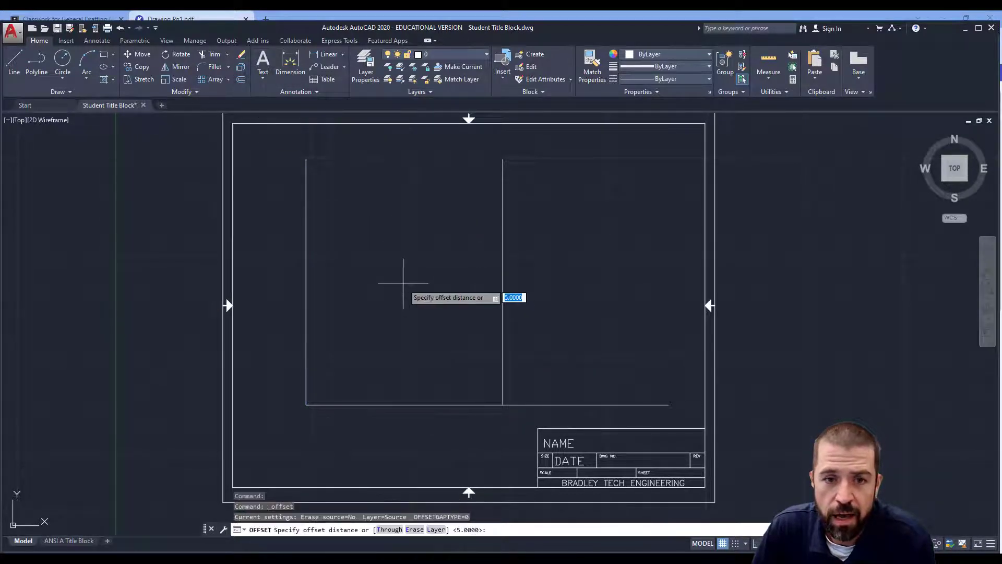
type("2.5")
key("Return")
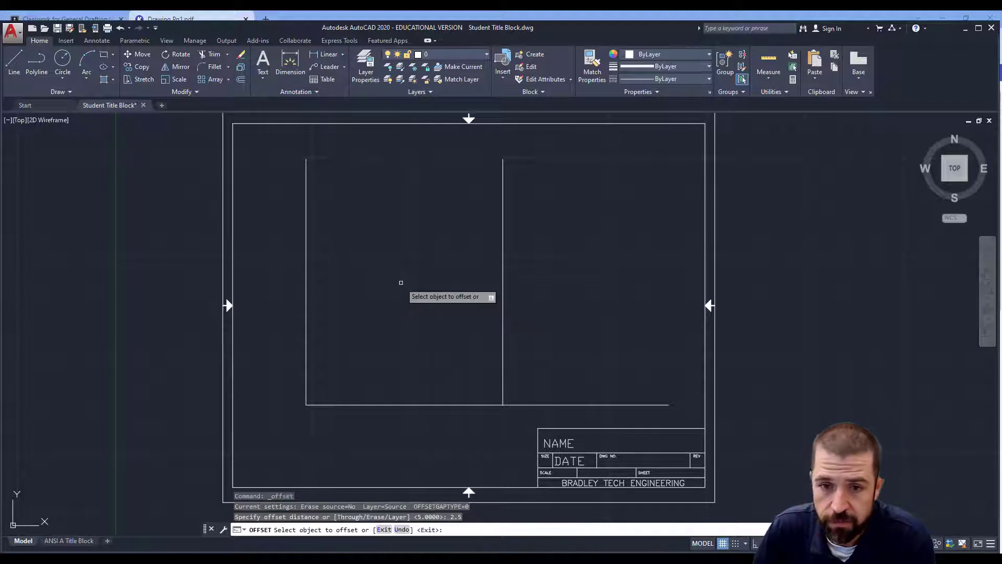
left_click(455, 402)
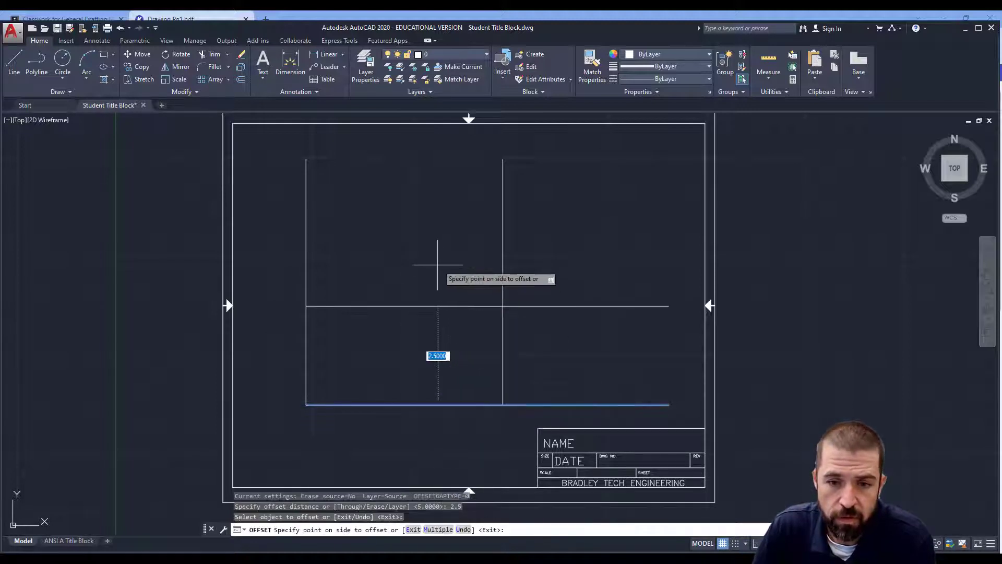
left_click(443, 276)
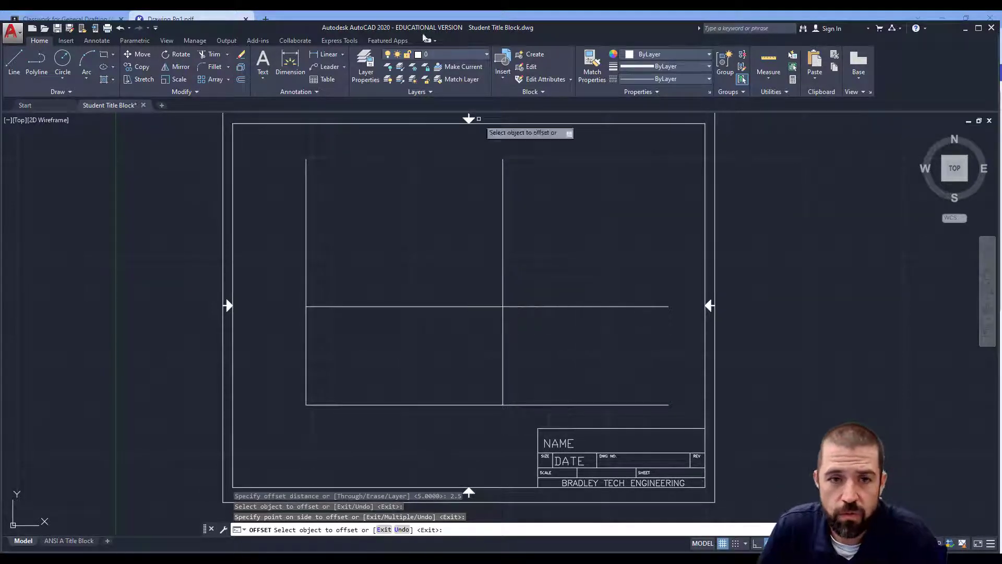
Step: Offset the front view's top line 1 unit upward and its right line 1 unit outward to space the views
left_click(241, 79)
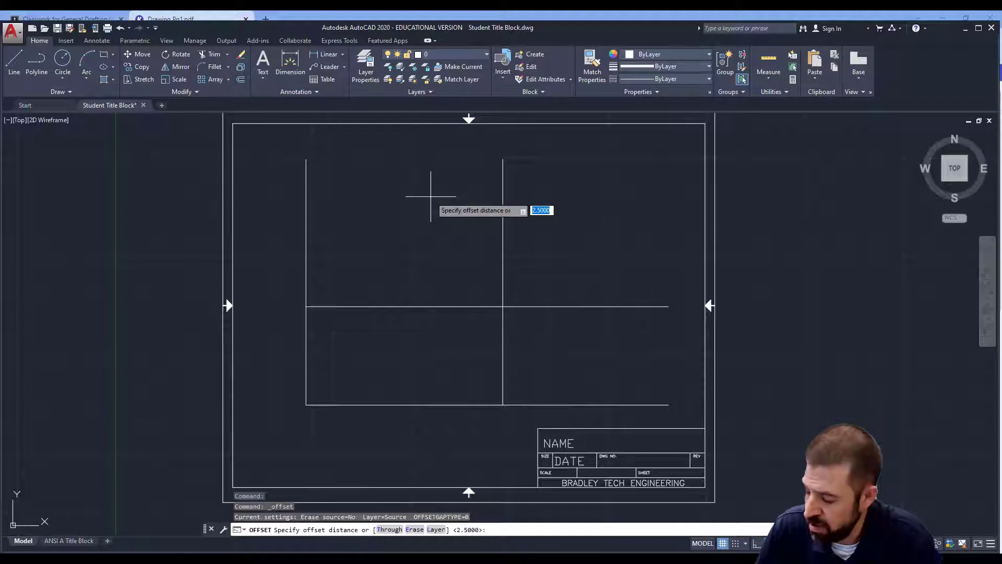
key("Return")
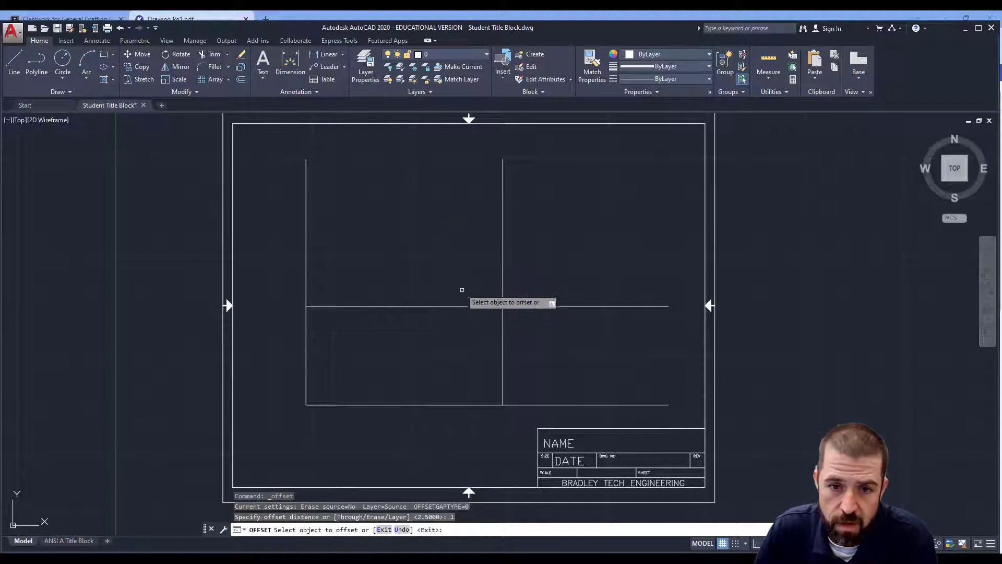
left_click(463, 306)
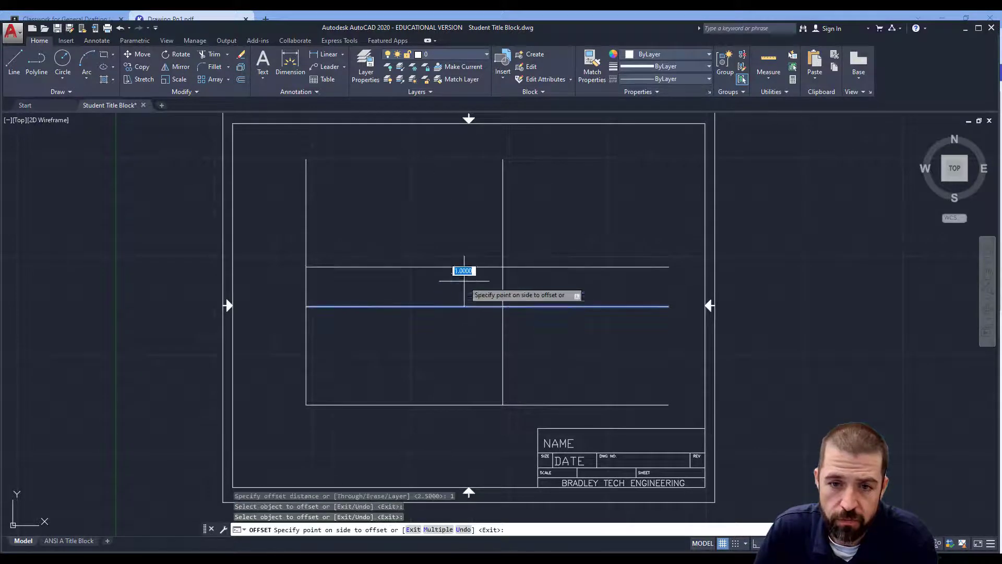
left_click(464, 269)
left_click(503, 312)
left_click(547, 327)
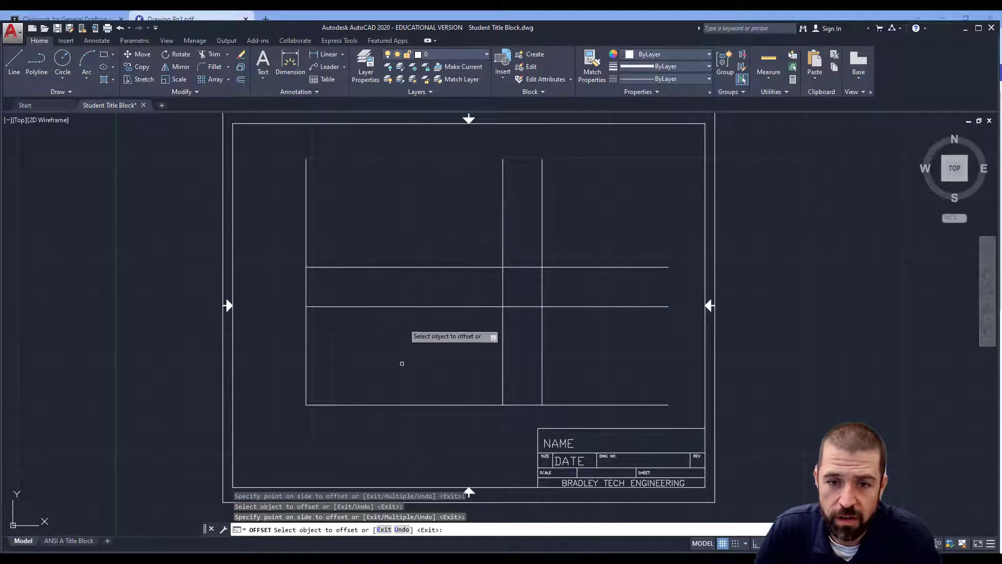
Step: Check the worksheet's depth, then offset the uppermost horizontal line 1.5 units upward and the rightmost vertical line 1.5 units to the right
key("alt+Tab")
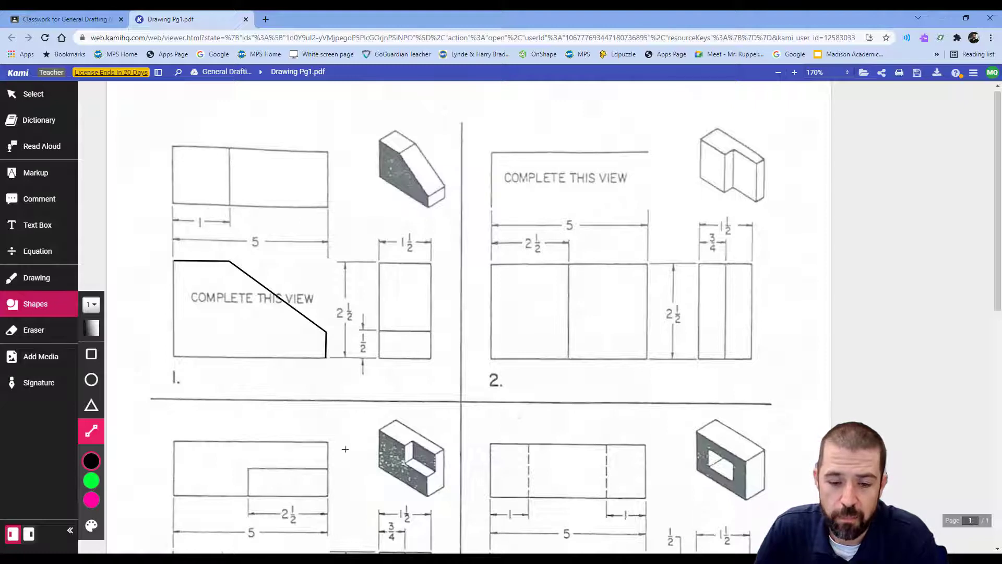
key("alt+Tab")
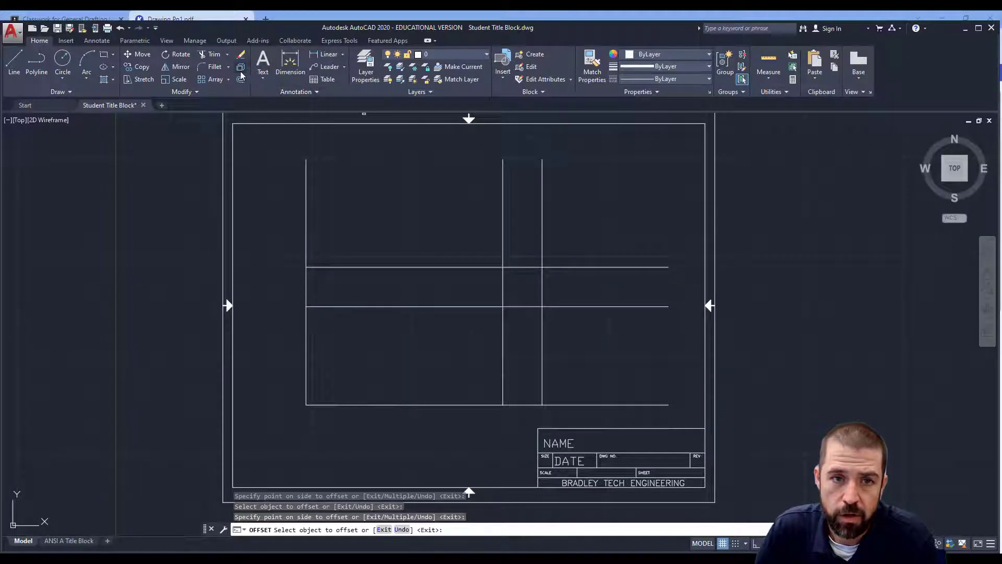
left_click(240, 80)
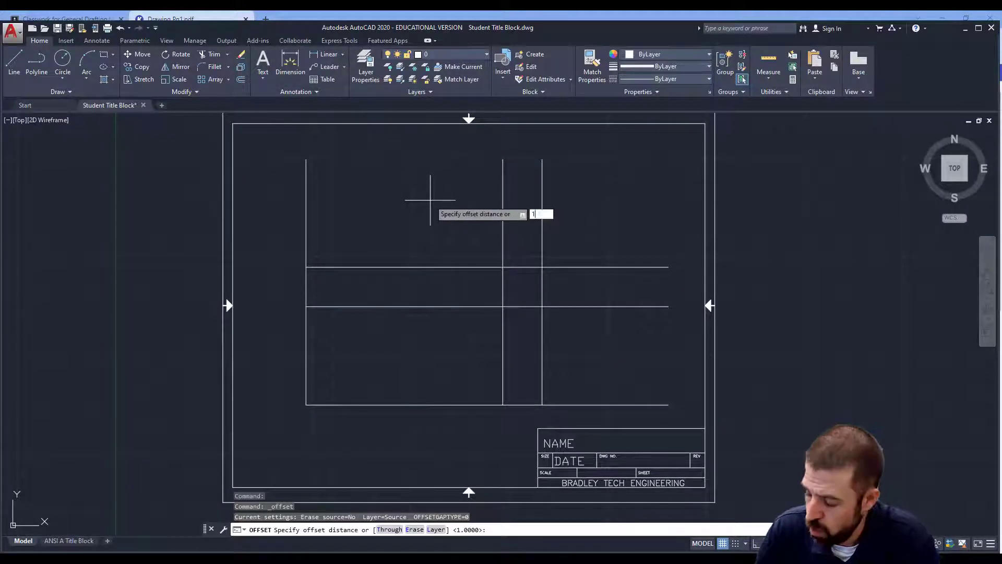
type("1.5")
key("Return")
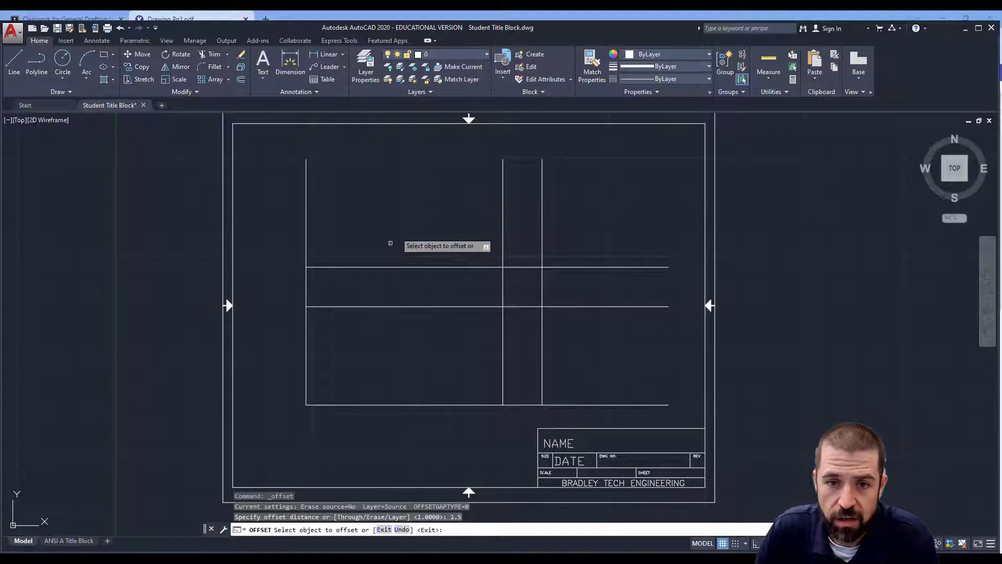
left_click(408, 267)
left_click(414, 182)
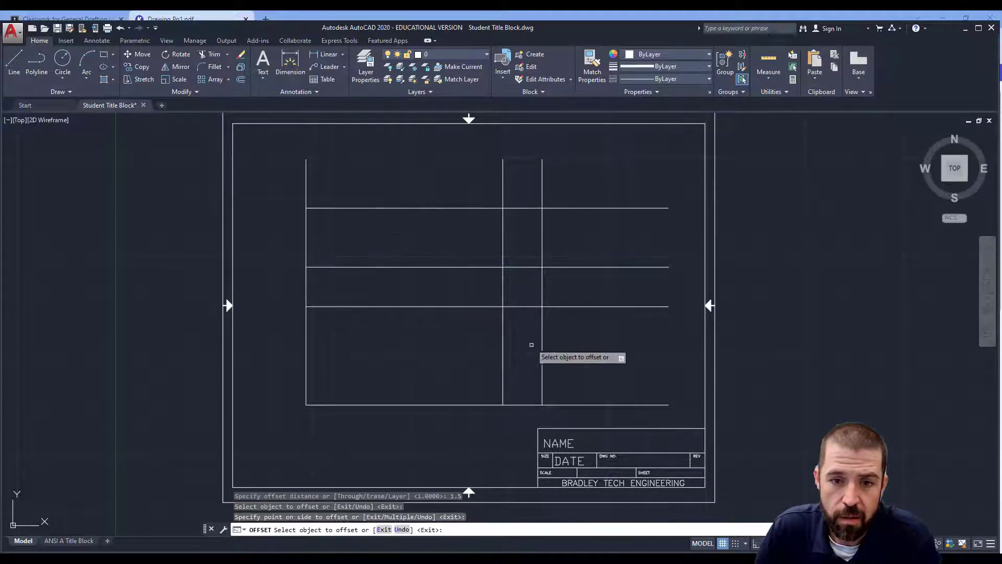
left_click(541, 355)
left_click(613, 362)
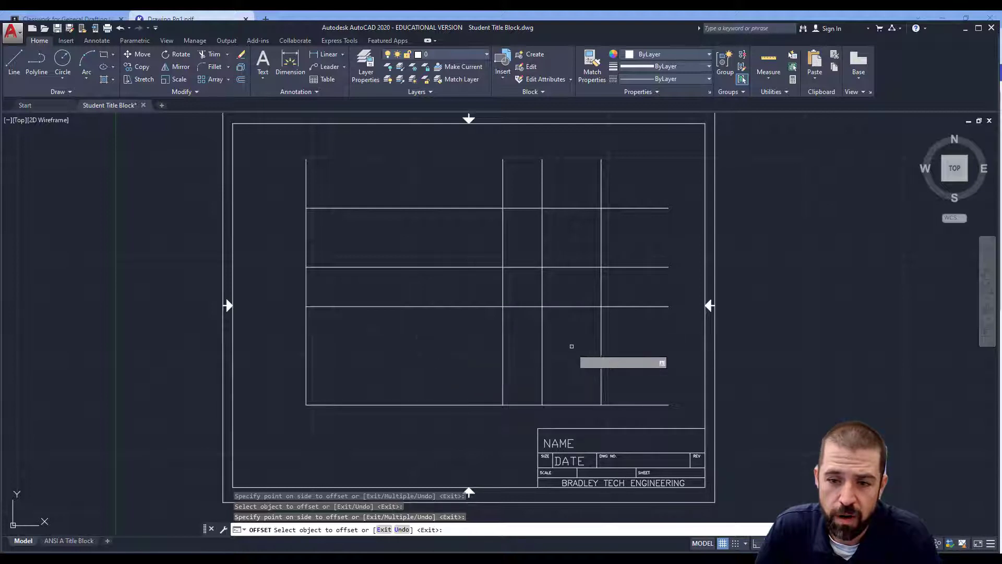
Step: Trim the leftmost vertical line between the front and top views and above the top view, using all construction lines as cutting edges
left_click(204, 54)
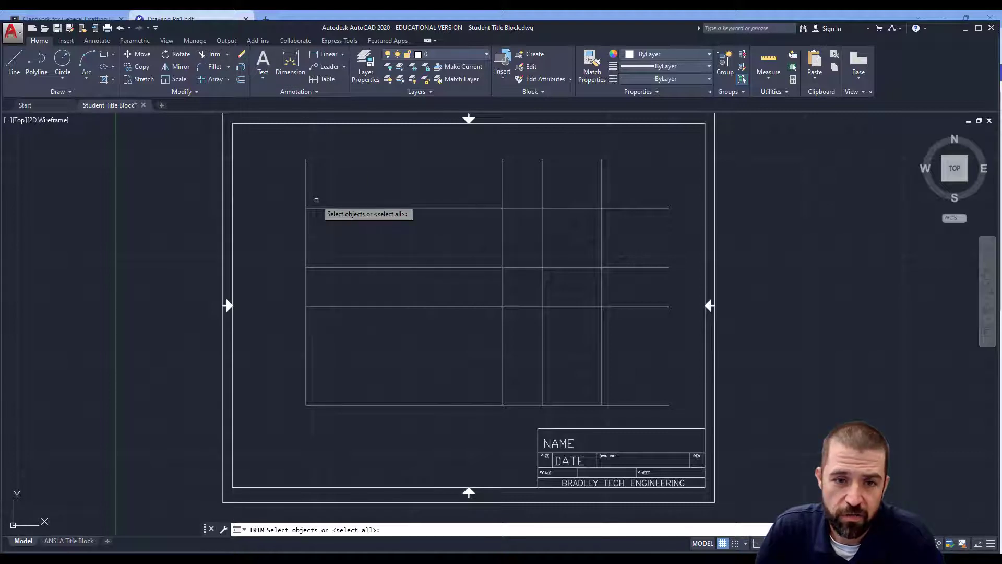
left_click(282, 138)
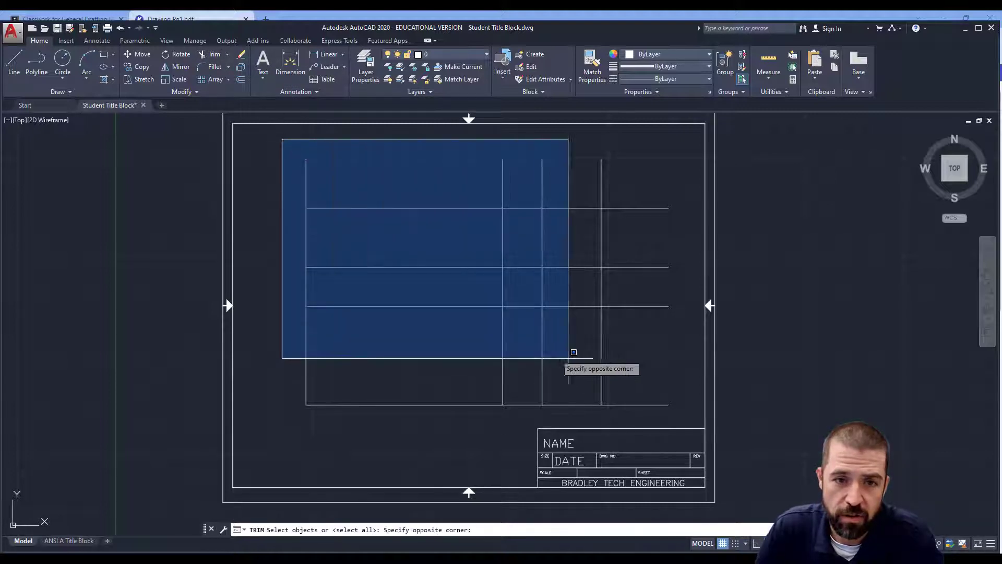
left_click(678, 413)
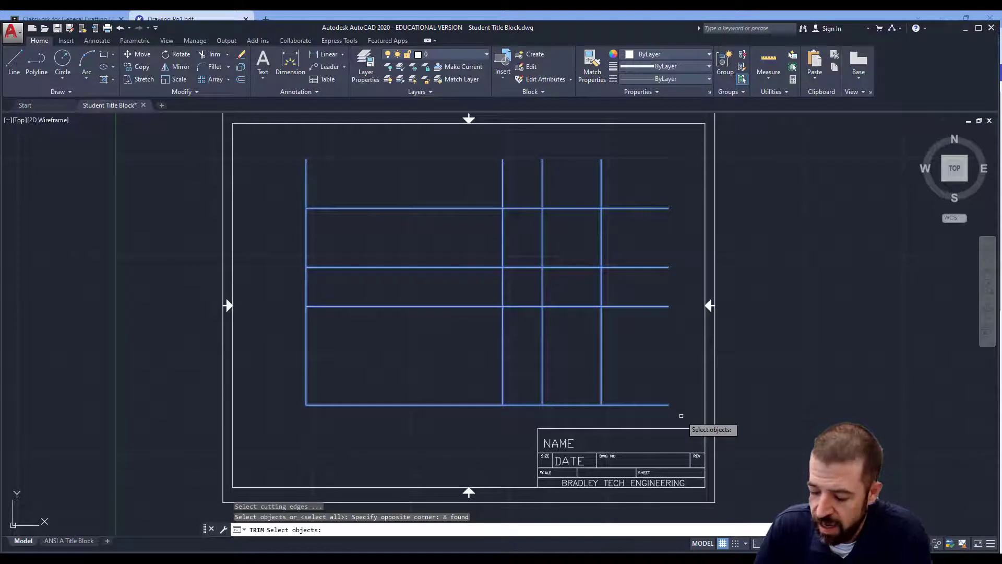
key("Return")
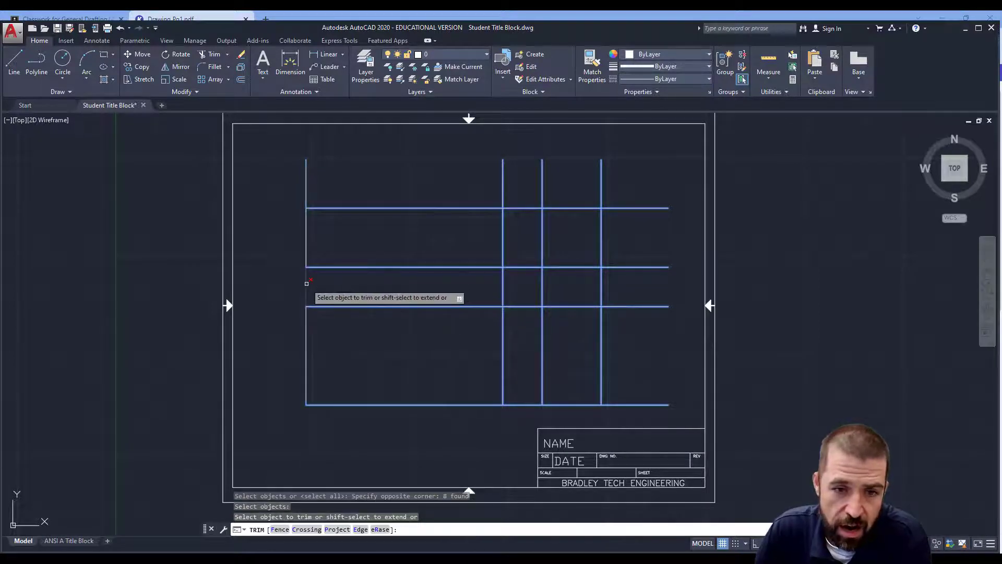
left_click(307, 283)
left_click(306, 180)
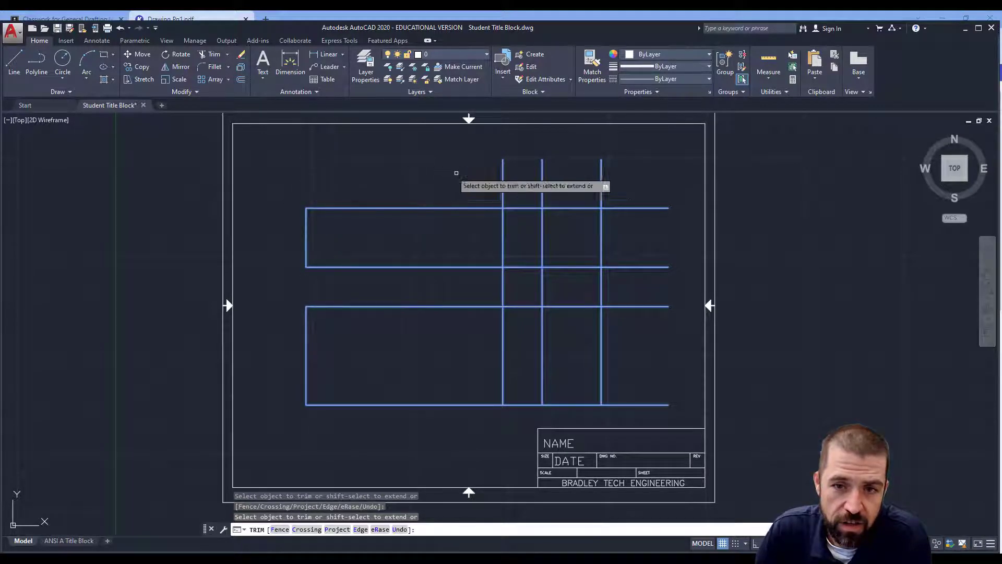
Step: Trim the excess lines above and beside the top and front views so both become closed rectangles separate from the side view
left_click(502, 176)
left_click(525, 207)
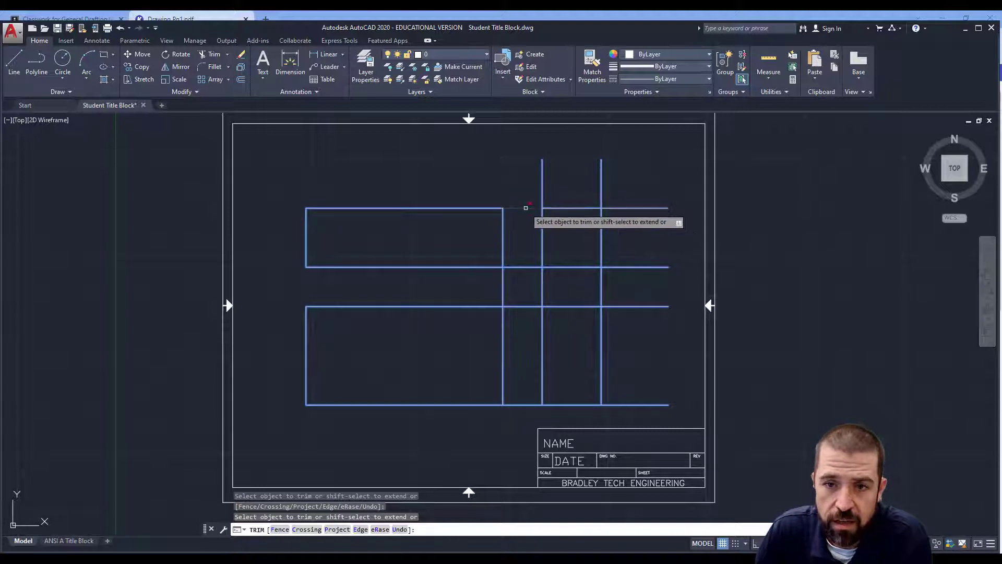
left_click(520, 267)
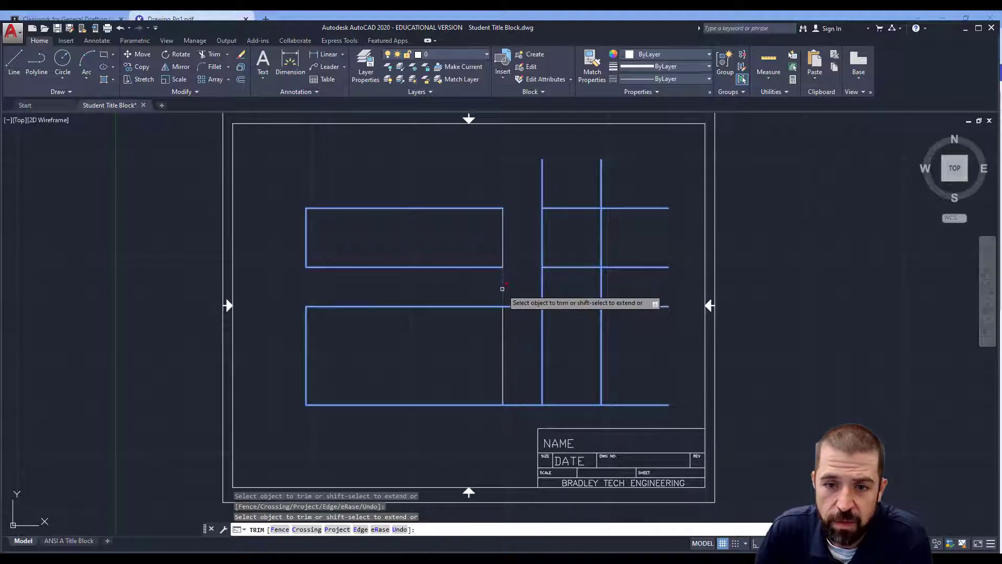
left_click(517, 306)
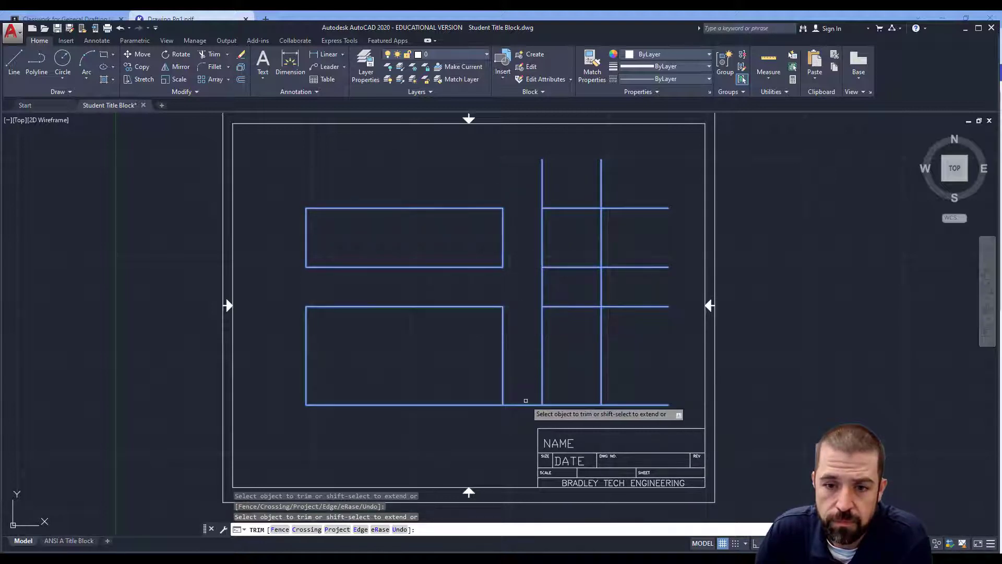
left_click(525, 404)
Step: Trim the lines extending right of and above the side view to leave it as a closed rectangle
left_click(632, 404)
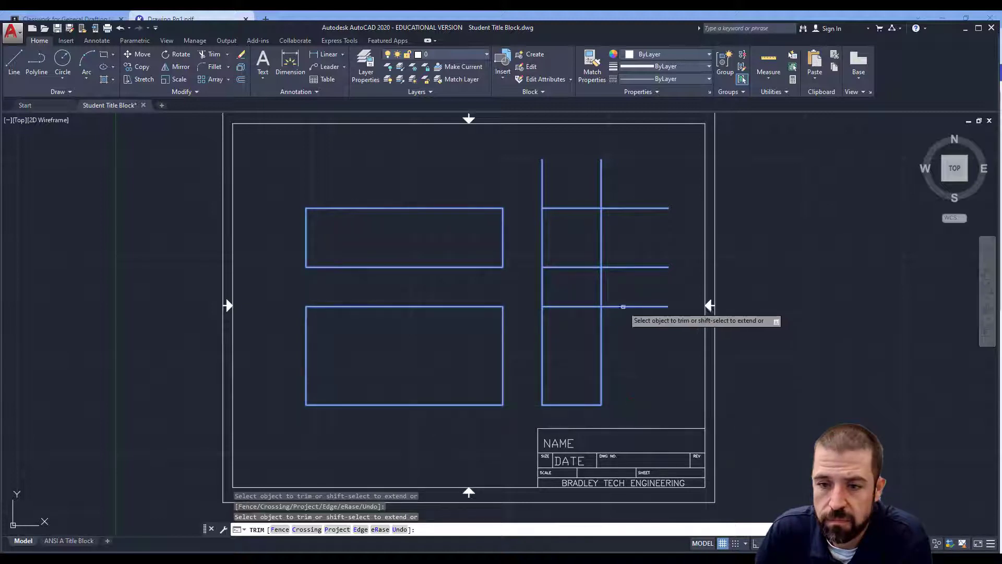
left_click(623, 306)
left_click(601, 288)
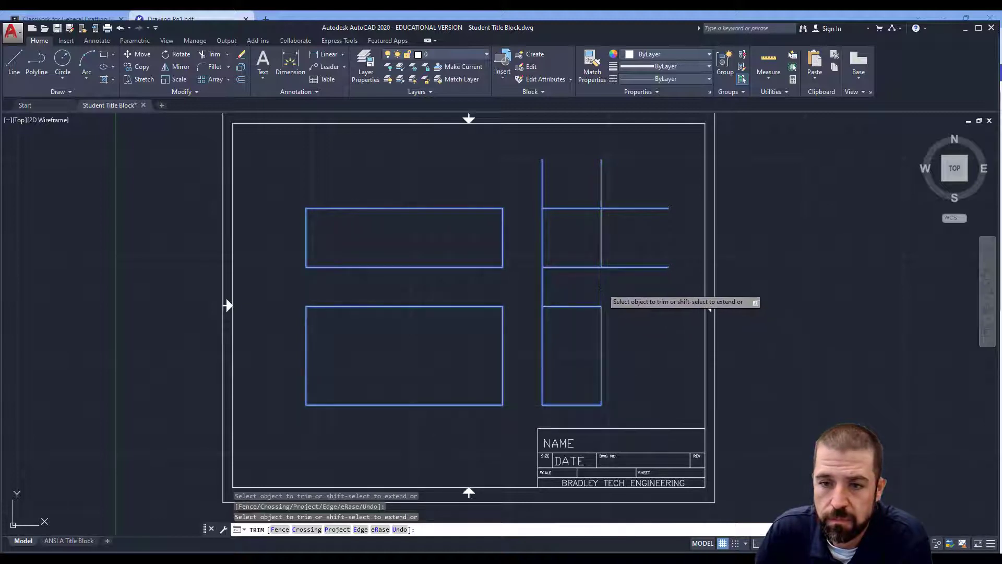
left_click(542, 287)
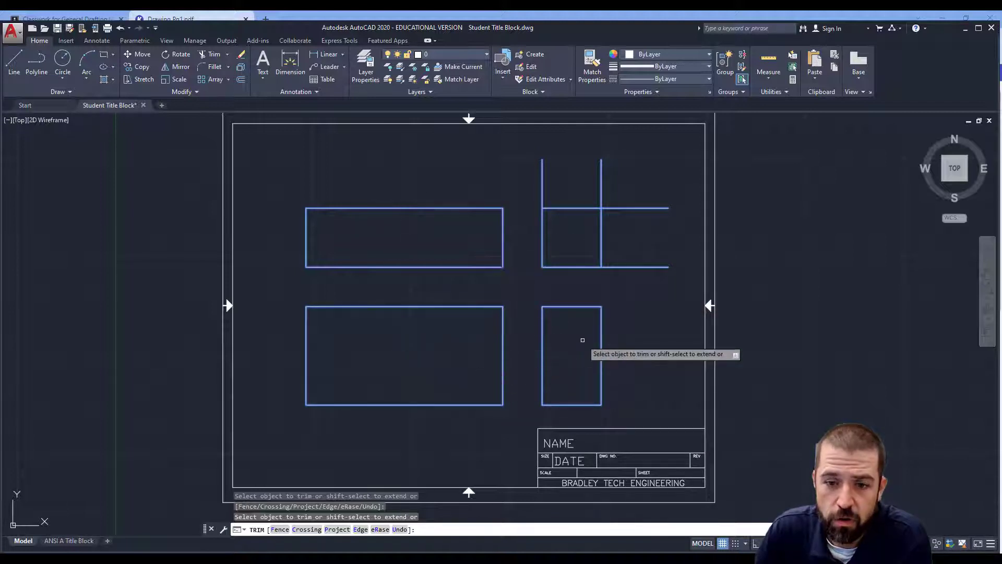
Step: Draw a diagonal miter line from the lower-left to the upper-right corner of the square above the side view
left_click(14, 62)
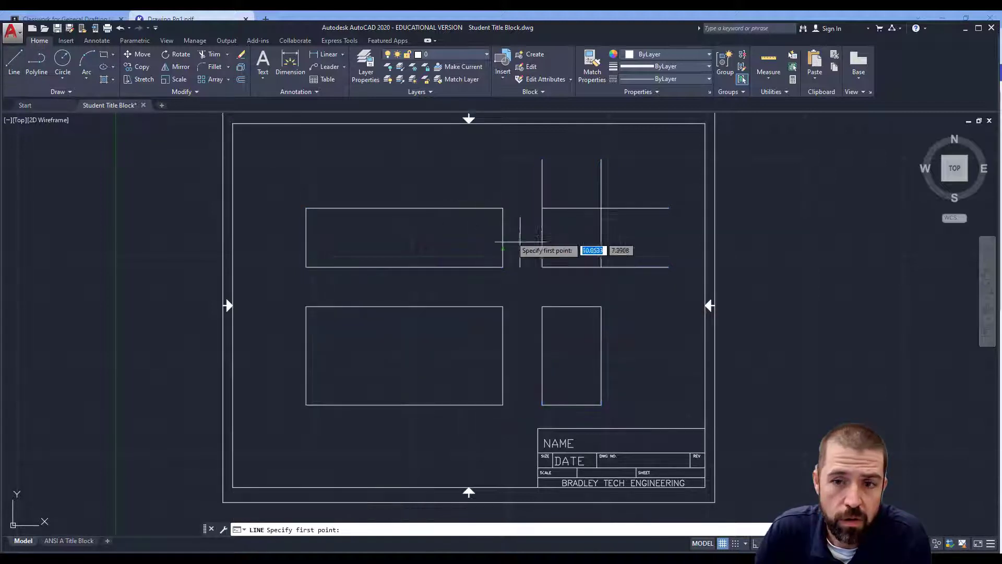
left_click(542, 267)
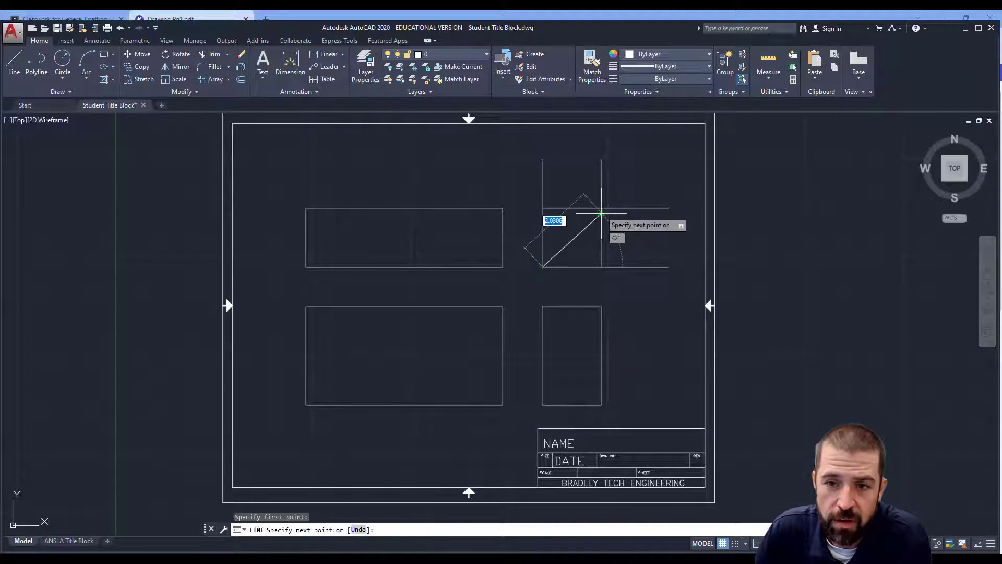
left_click(601, 208)
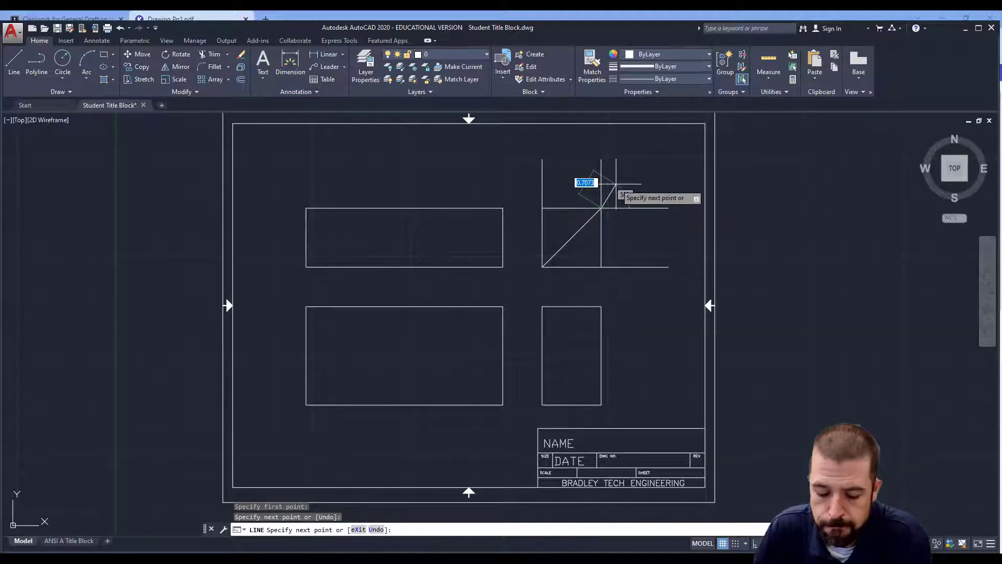
key("Escape")
Step: Delete the leftover horizontal and vertical construction lines around the diagonal miter line
left_click(597, 184)
left_click(532, 218)
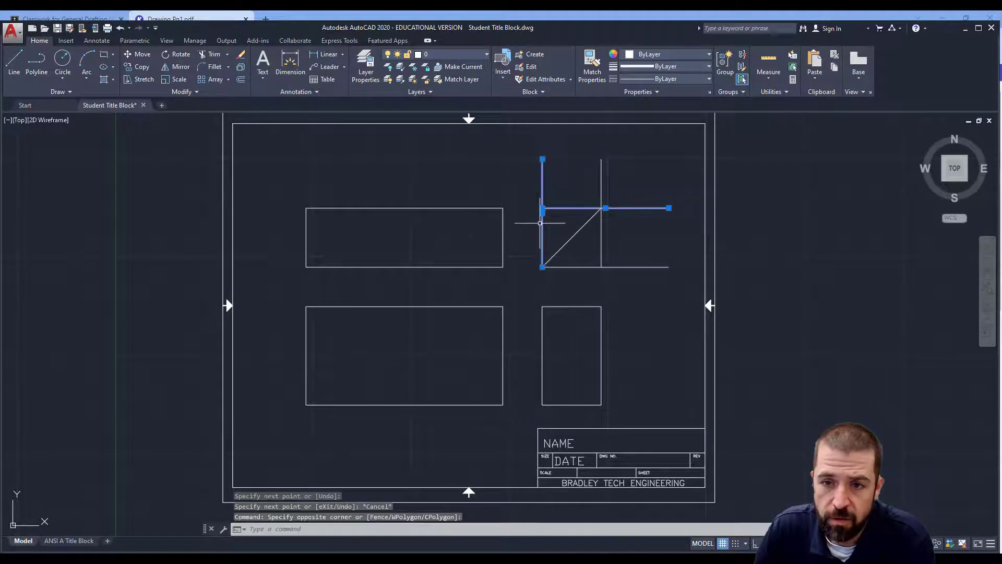
key("Delete")
left_click(623, 240)
left_click(599, 279)
key("Delete")
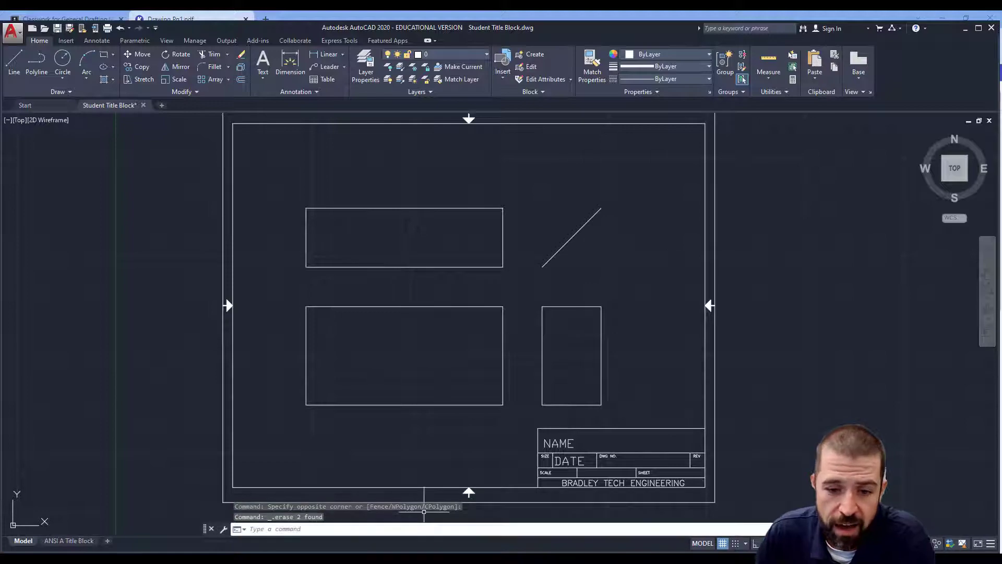
Step: Check problem 1 on the Kami worksheet, then offset the left edges of the top and front views 1 unit to the right in AutoCAD
key("alt+Tab")
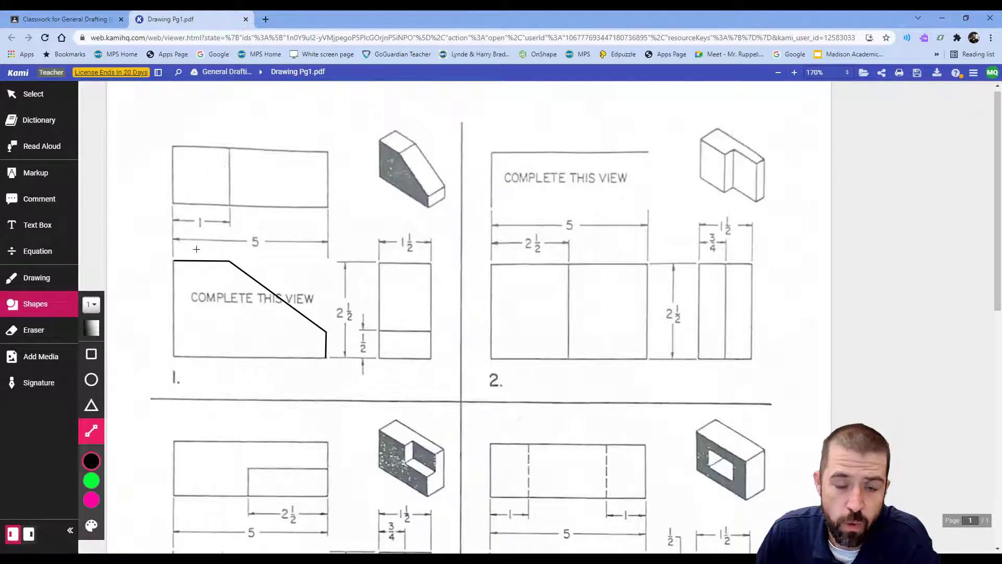
key("alt+Tab")
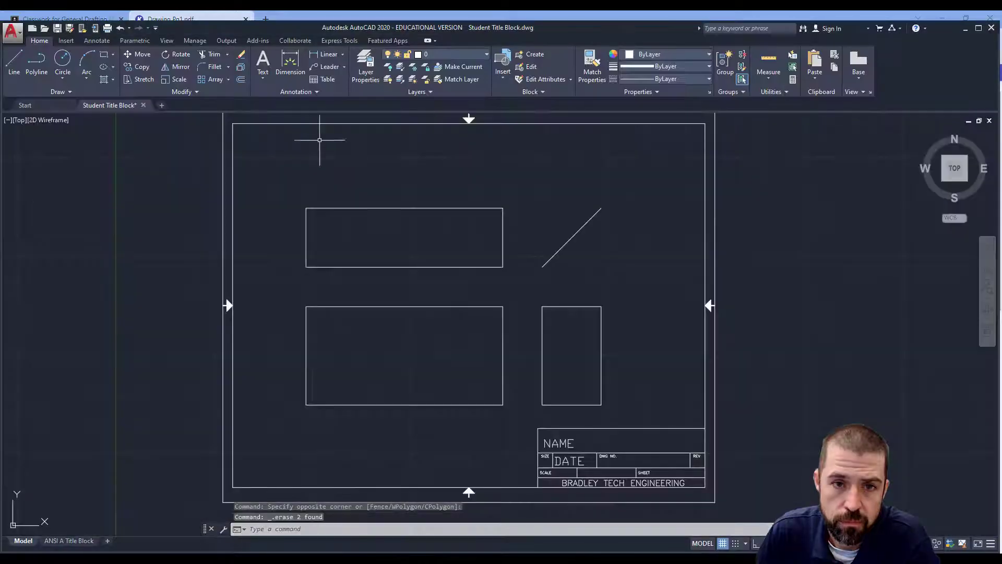
left_click(240, 79)
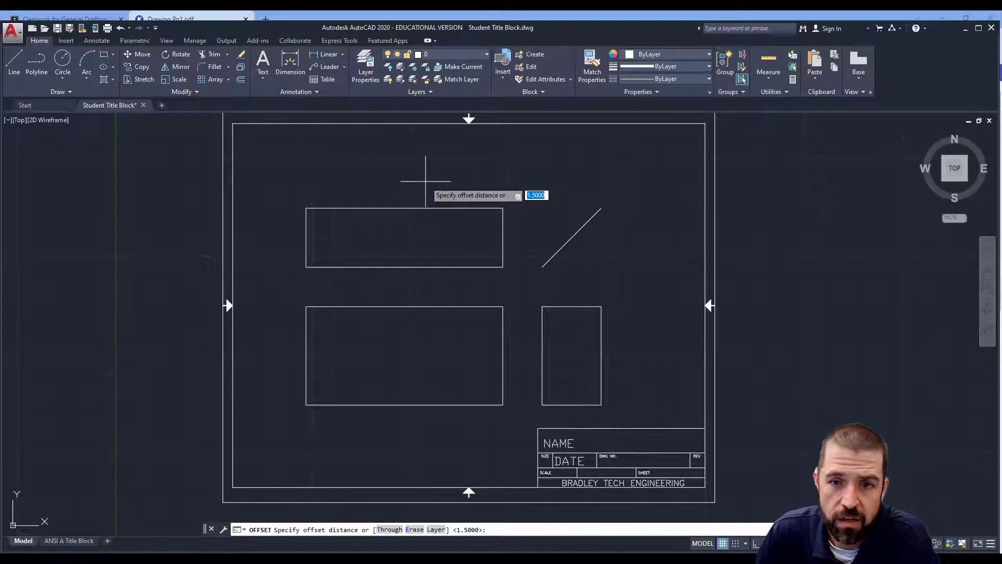
type("1")
key("Return")
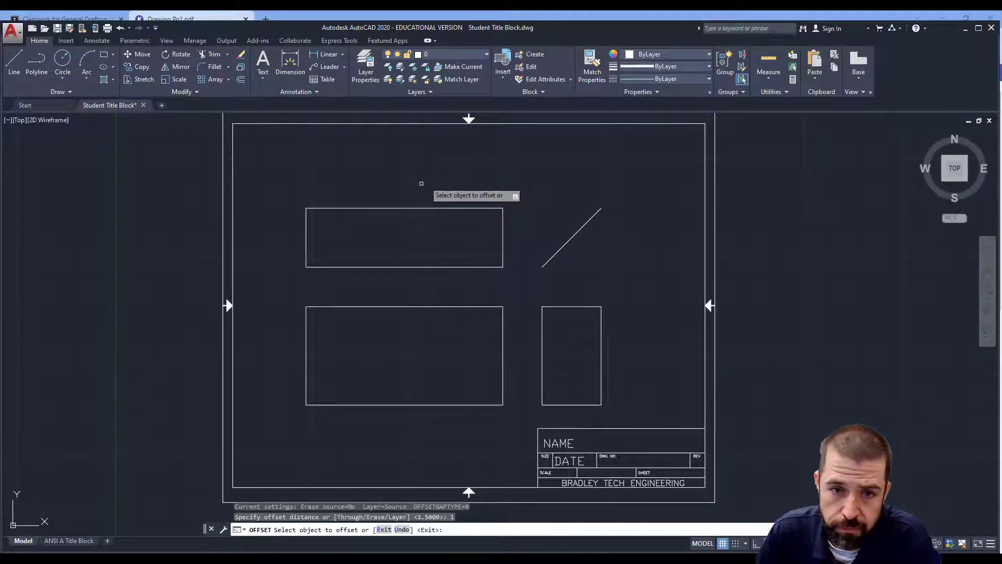
left_click(306, 236)
left_click(363, 239)
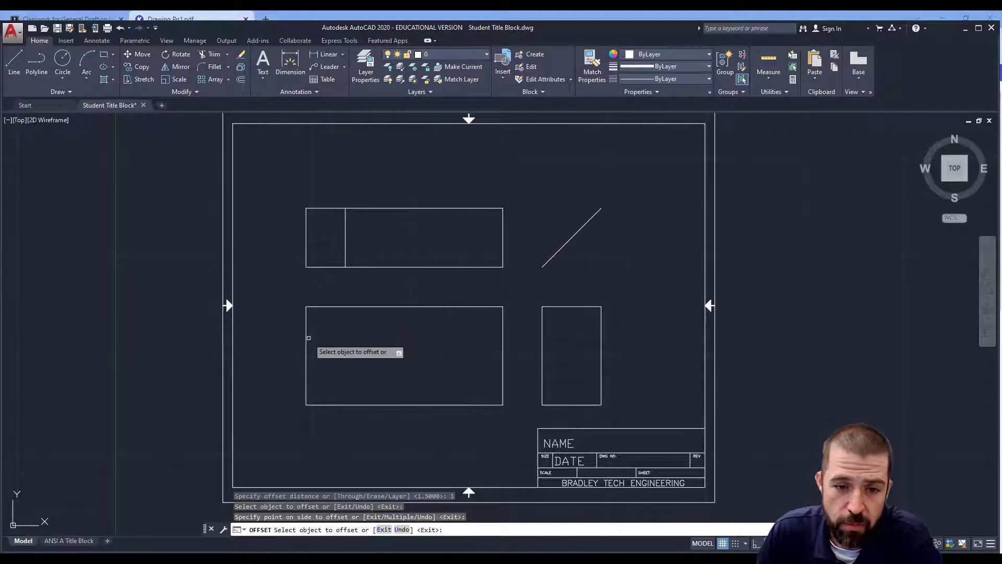
left_click(309, 338)
left_click(346, 339)
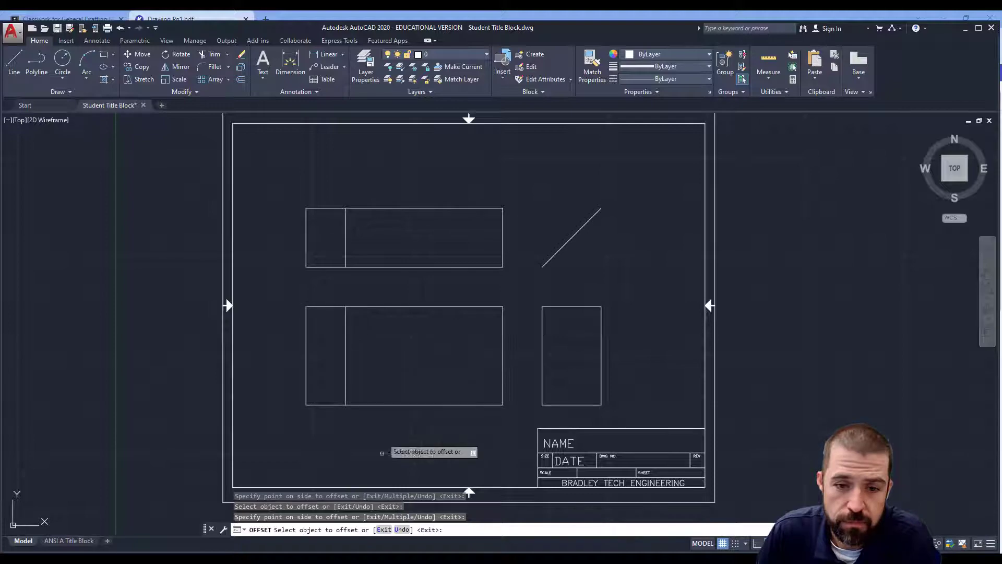
Step: Check the worksheet's lower height dimension, then offset the bottom edges of the side and front views 0.5 units upward in AutoCAD
key("alt+Tab")
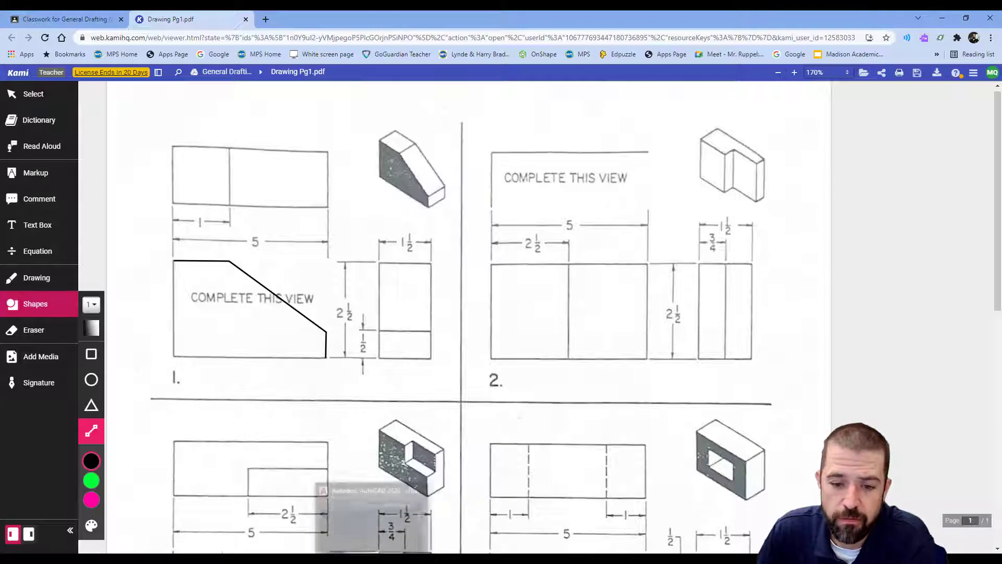
key("alt+Tab")
left_click(241, 79)
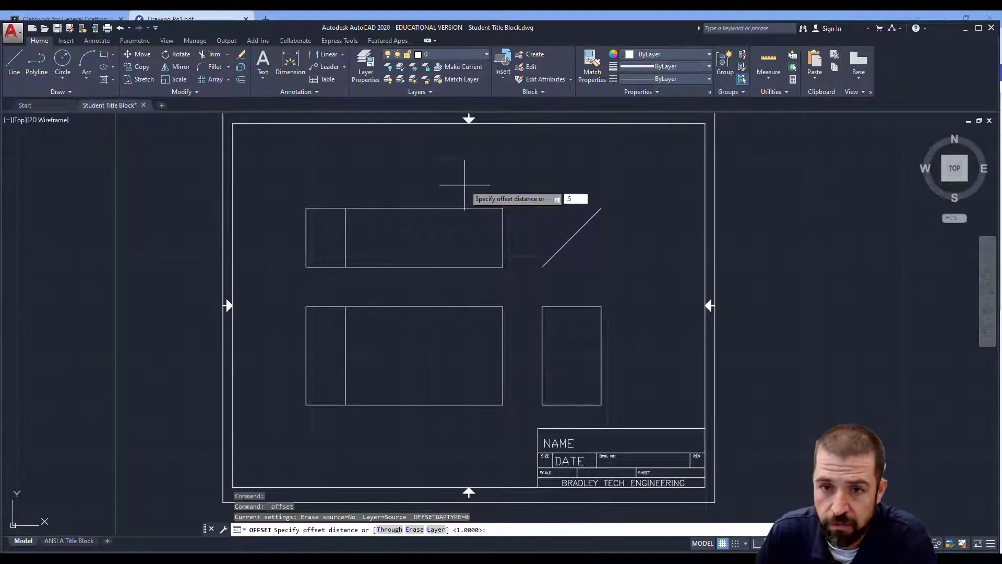
key("Return")
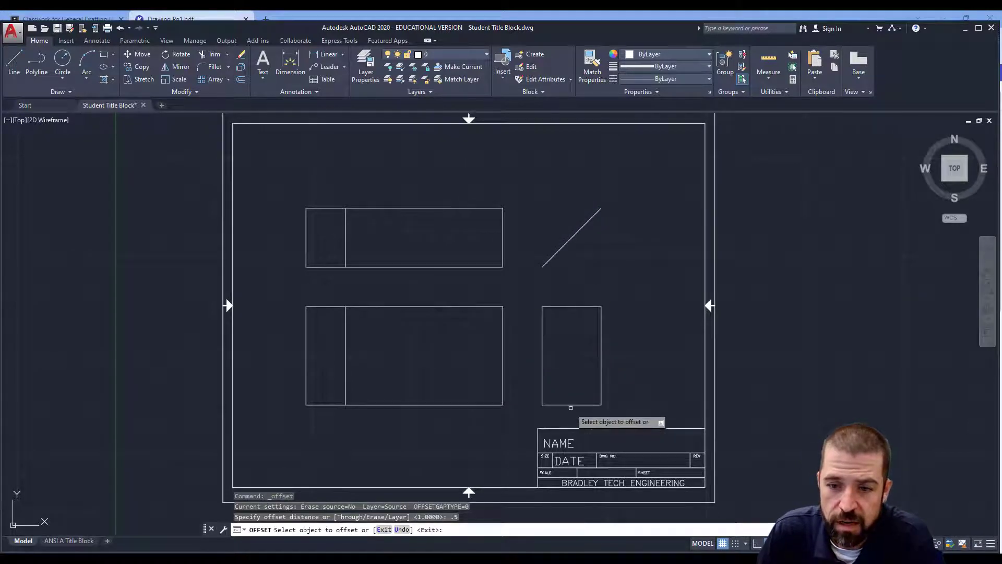
left_click(571, 403)
left_click(571, 385)
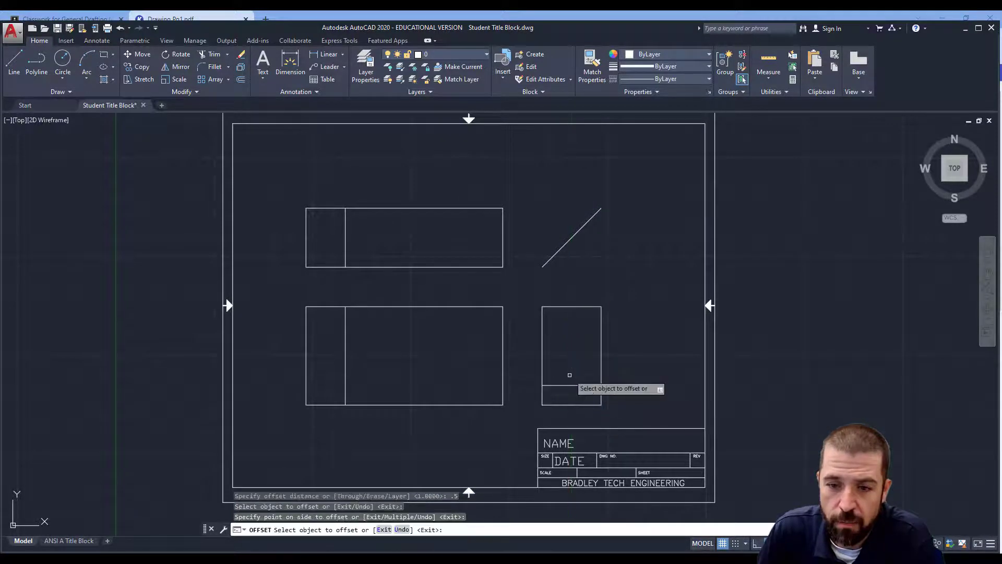
left_click(473, 405)
left_click(472, 382)
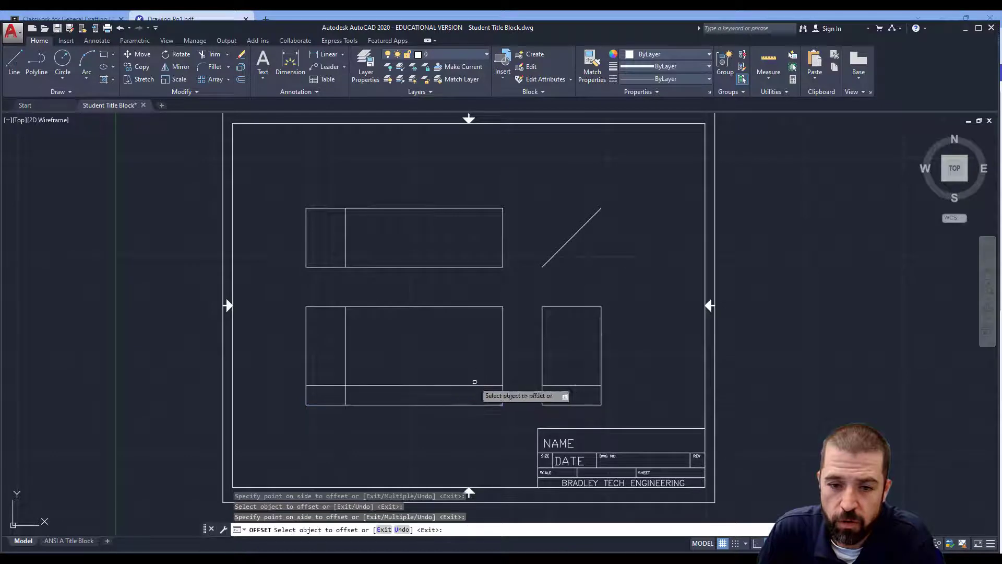
Step: Draw the front view's sloped line from the inner vertical line's top end to where the inner horizontal line meets the right edge
left_click(14, 63)
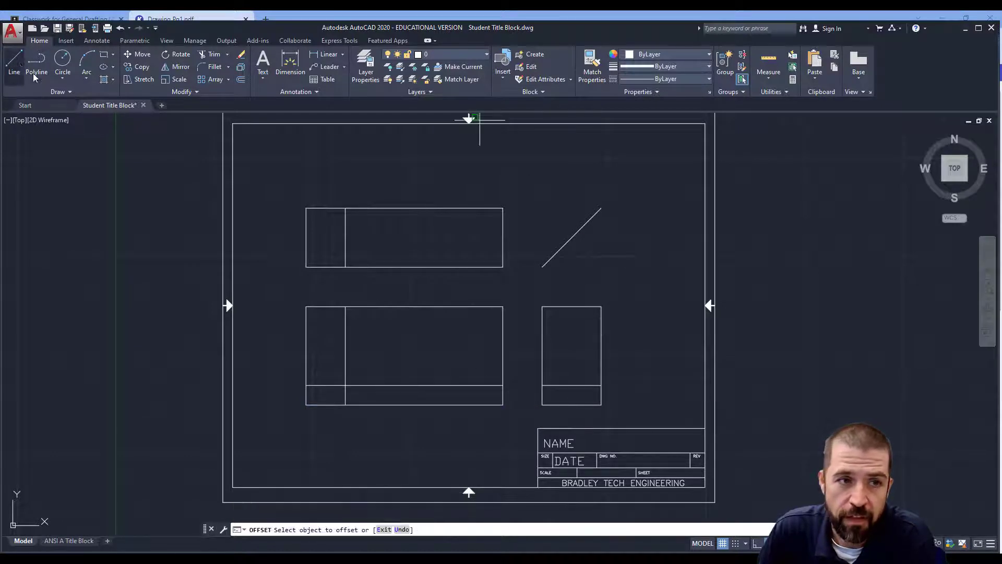
left_click(345, 307)
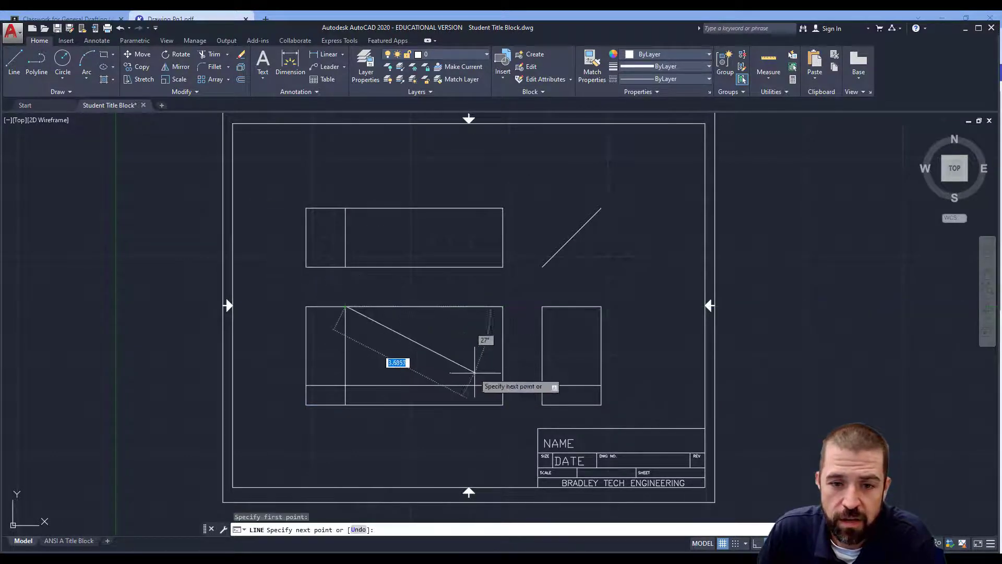
left_click(503, 385)
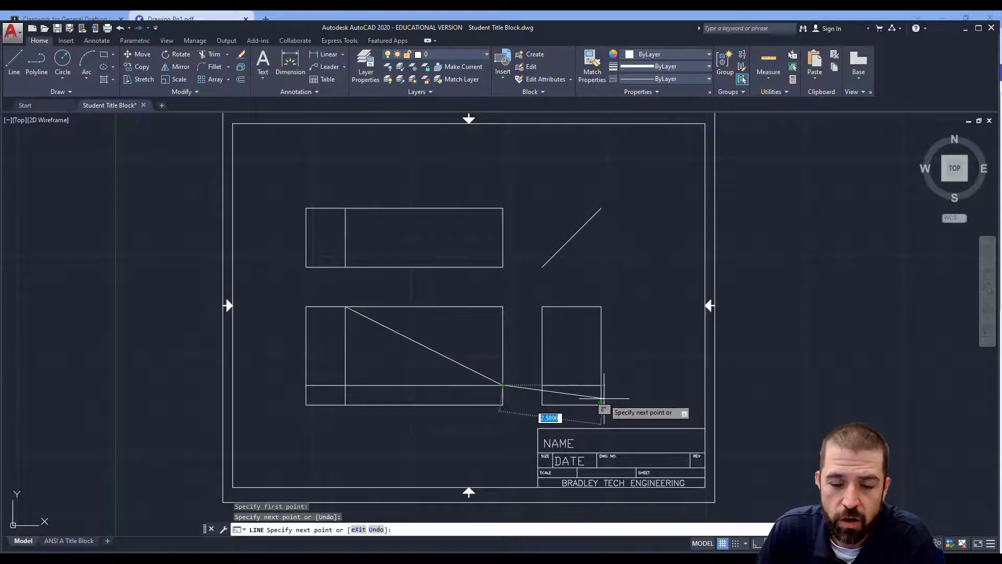
key("Escape")
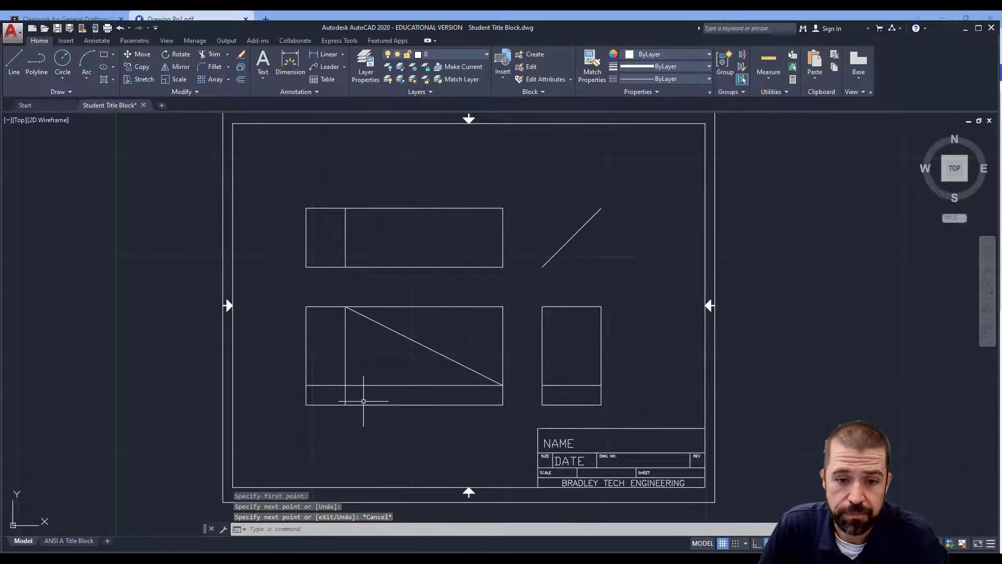
Step: Delete the inner vertical and horizontal construction lines from the front view
left_click(355, 394)
left_click(327, 370)
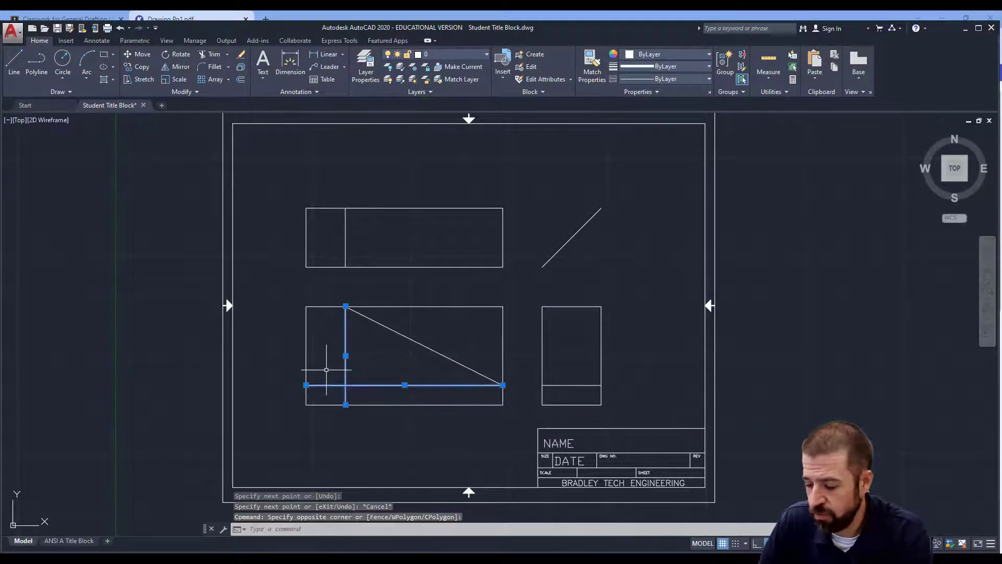
key("Delete")
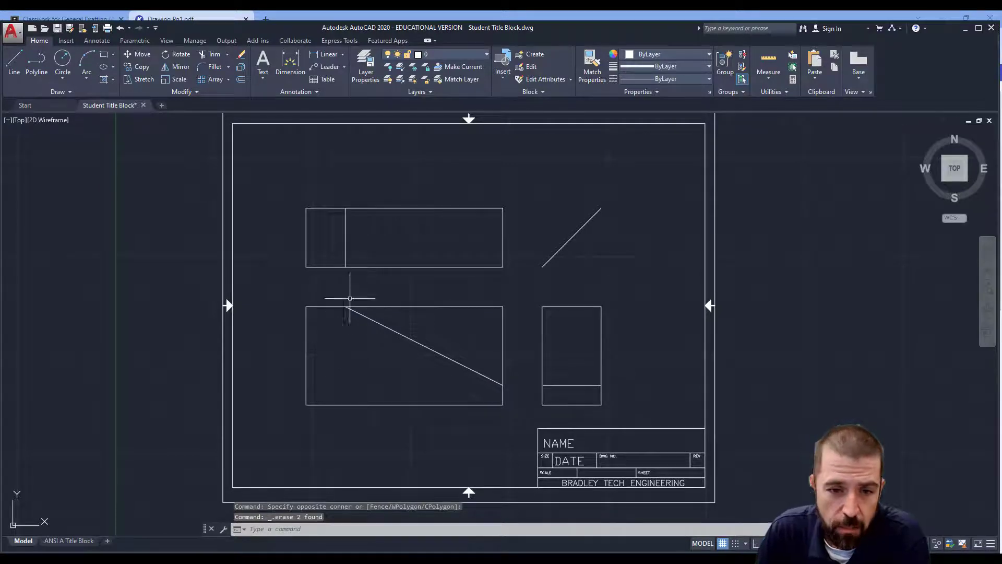
Step: Trim the front view's top and right edges back to the sloped line, removing the corner above it
left_click(208, 57)
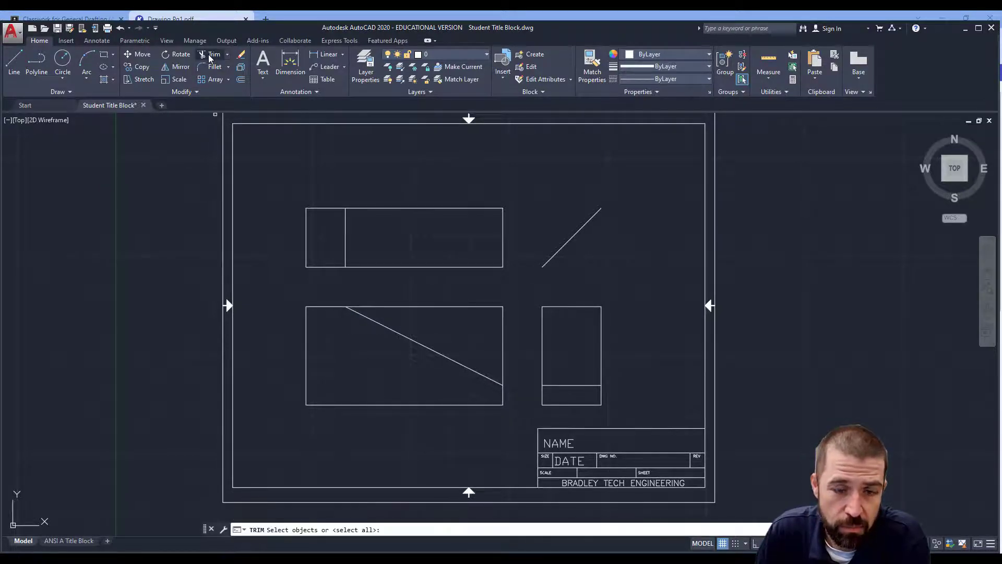
left_click(416, 341)
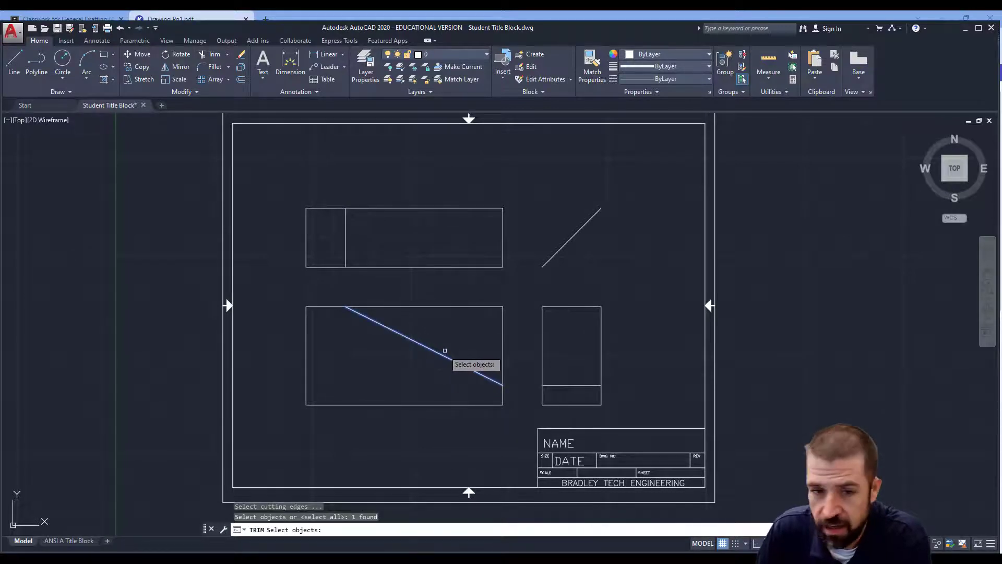
key("Return")
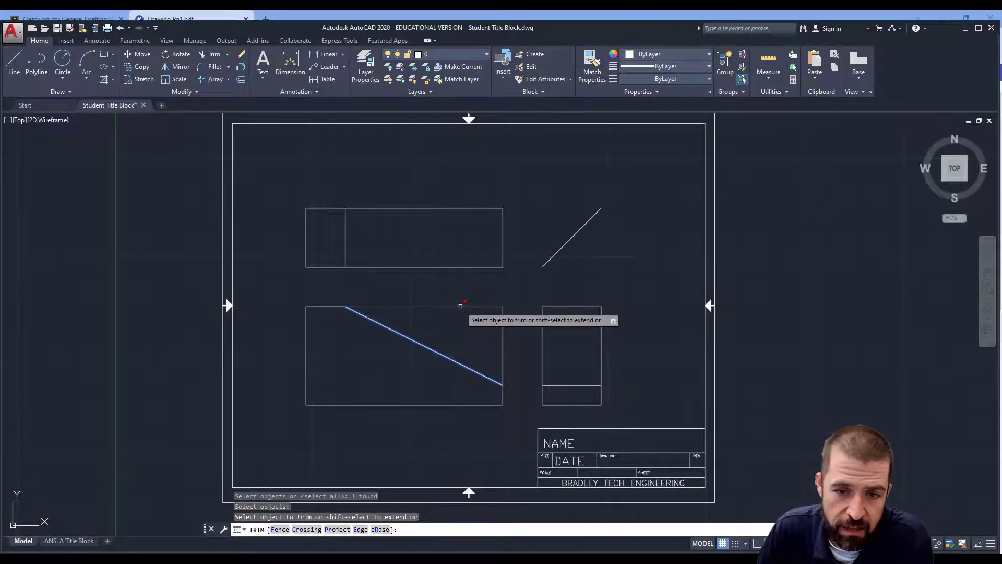
left_click(399, 308)
left_click(504, 321)
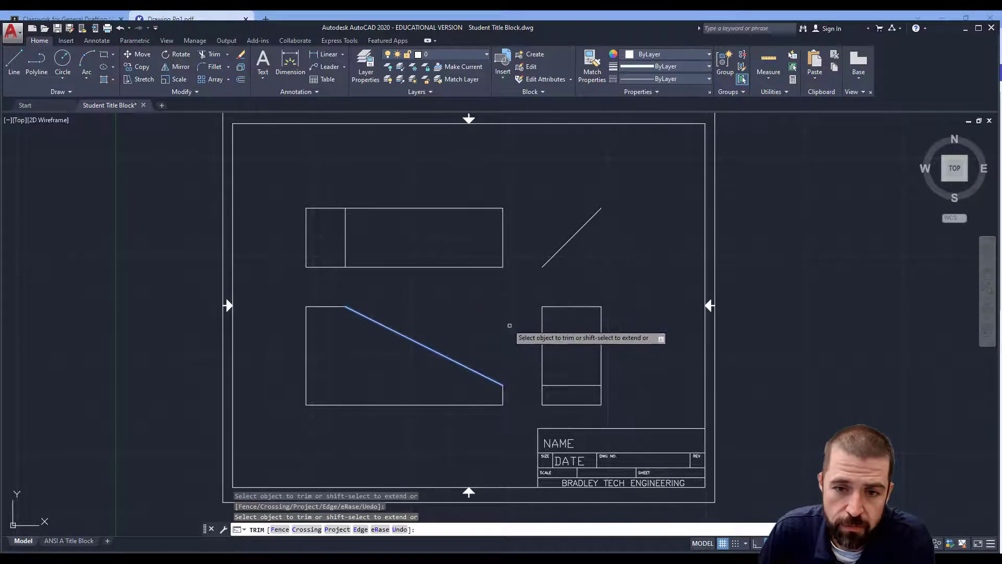
key("Escape")
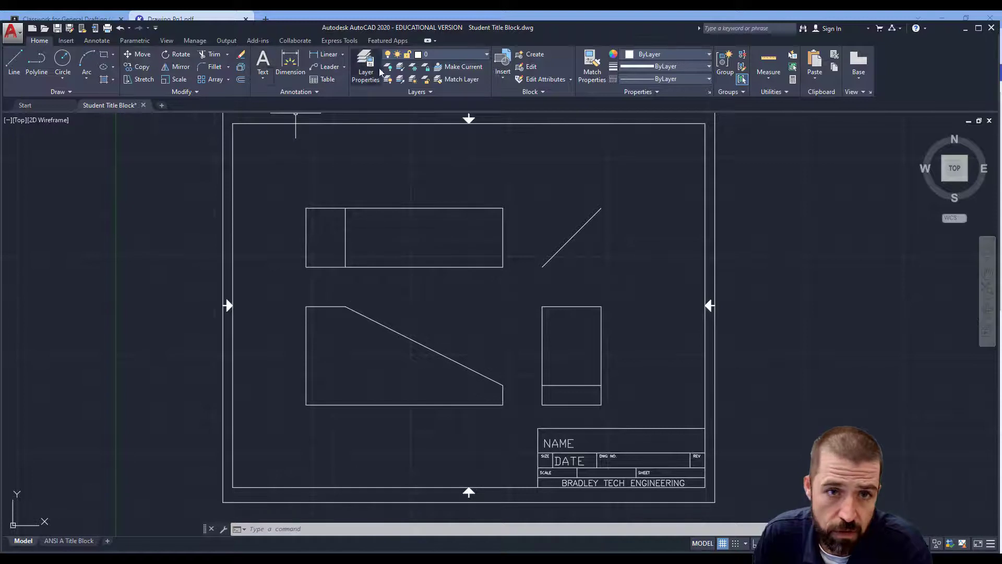
Step: Make the DIMENSION layer current and add a linear dimension for the top view's overall width, placed between the top and front views
left_click(465, 54)
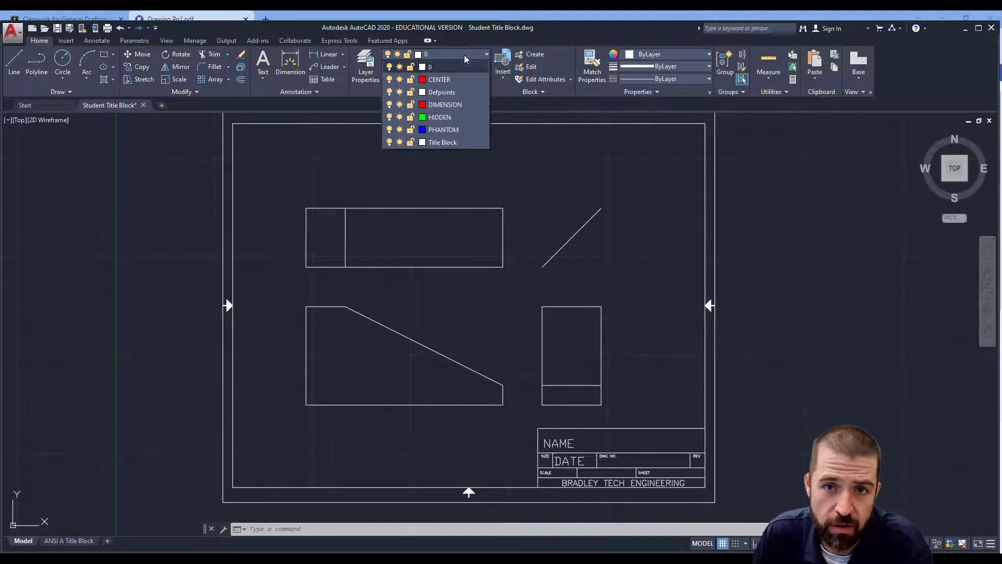
left_click(456, 104)
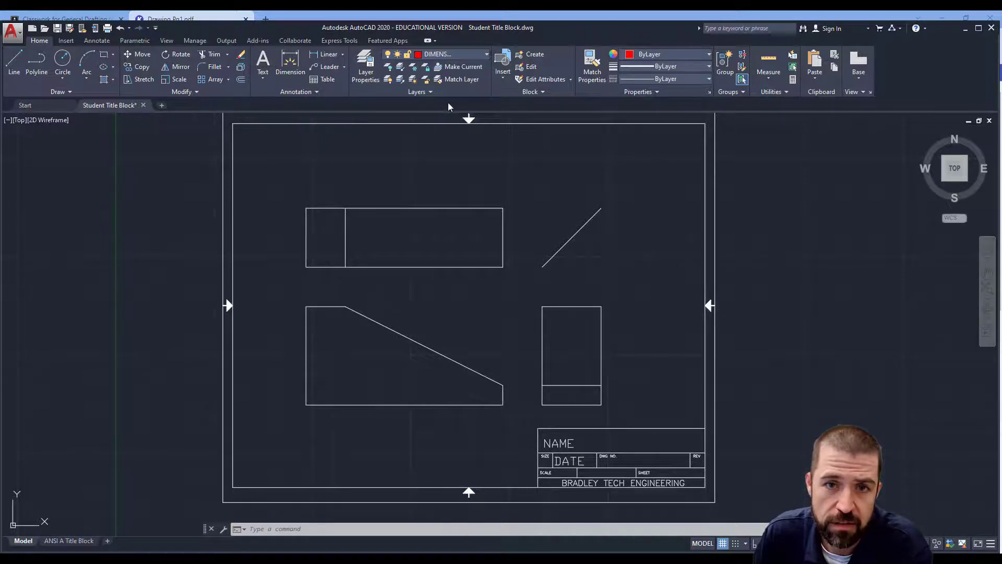
left_click(328, 55)
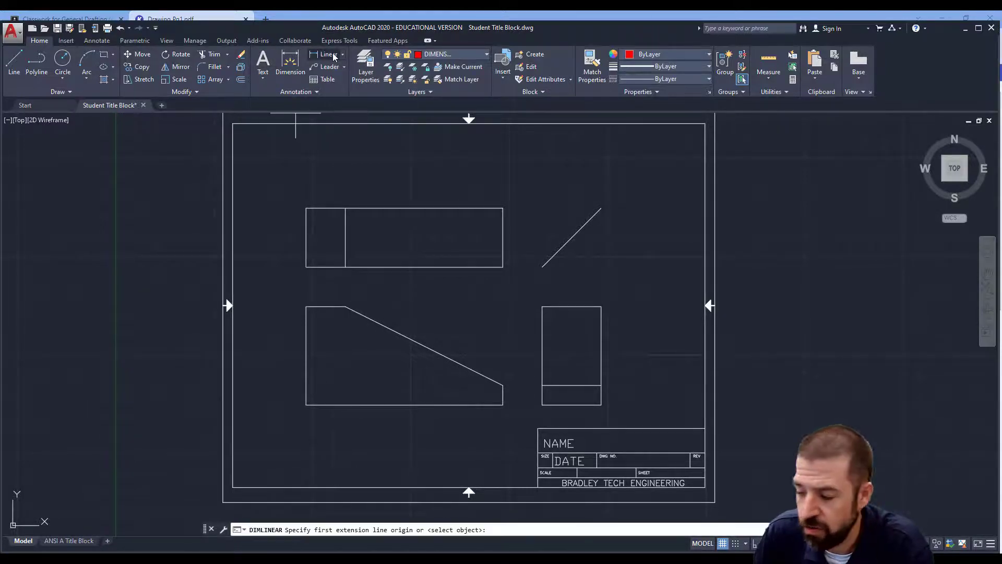
left_click(306, 267)
left_click(503, 266)
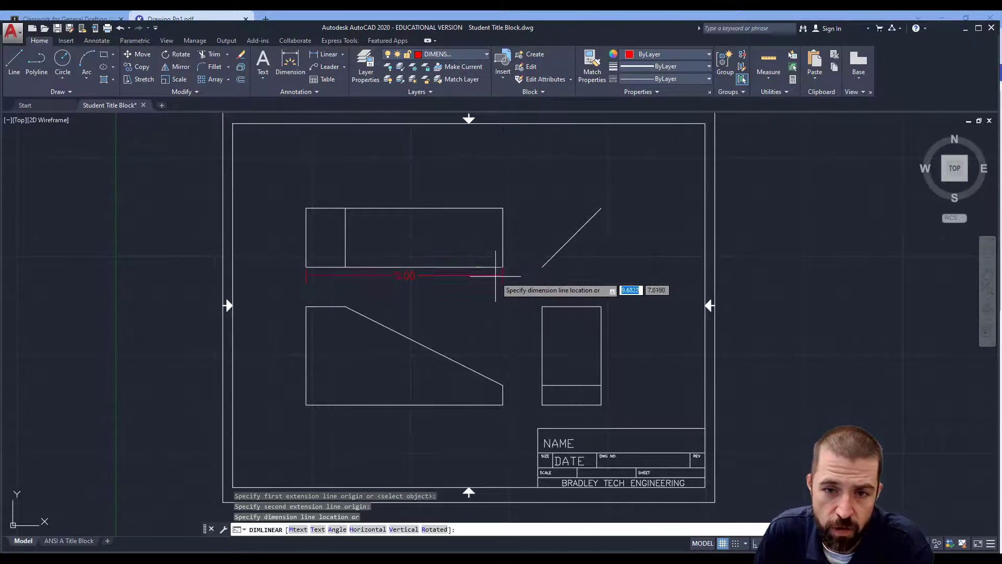
left_click(478, 292)
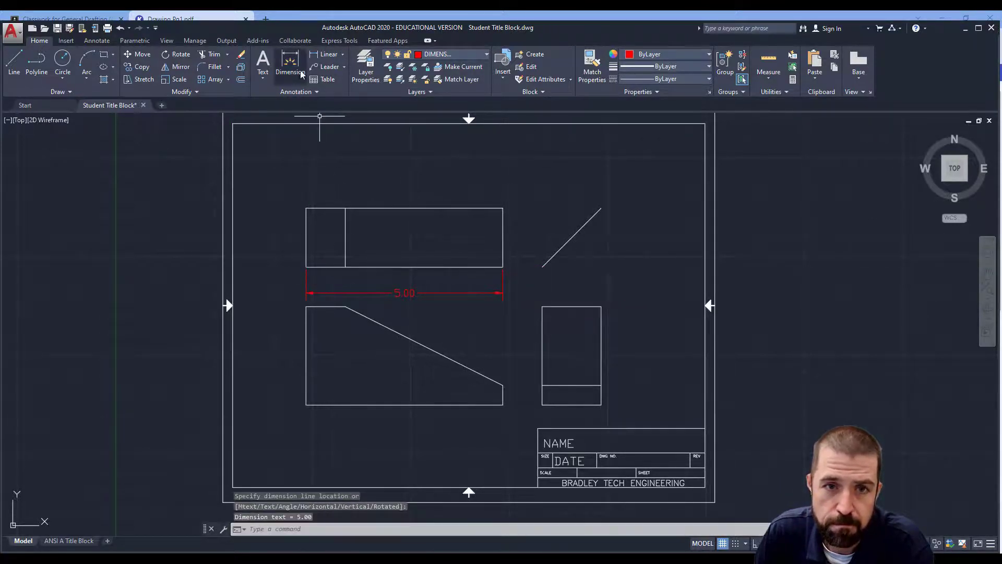
Step: Add a linear dimension from the top view's inner vertical line to its left edge, placed between the view and the overall width dimension
left_click(316, 55)
left_click(345, 267)
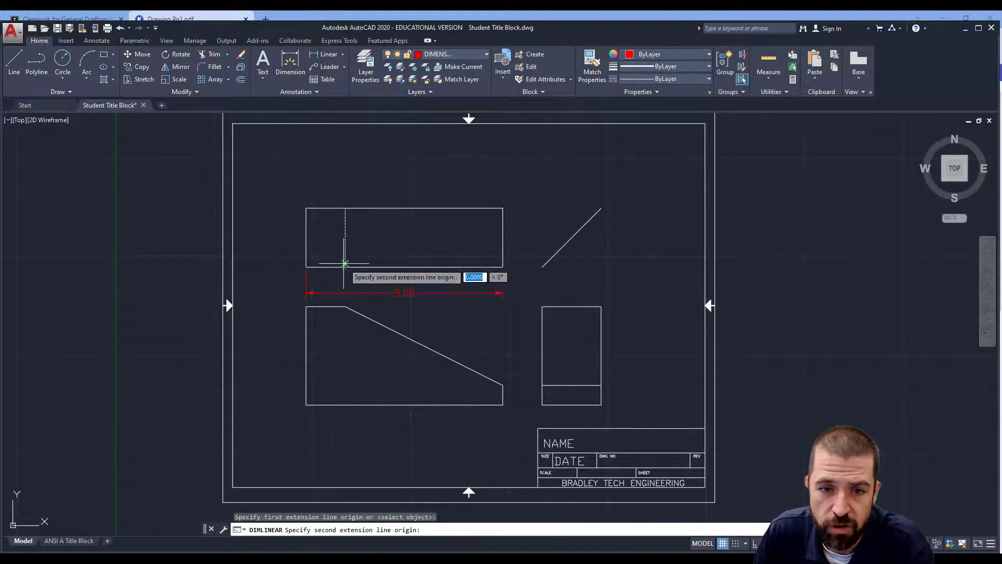
left_click(306, 267)
left_click(331, 278)
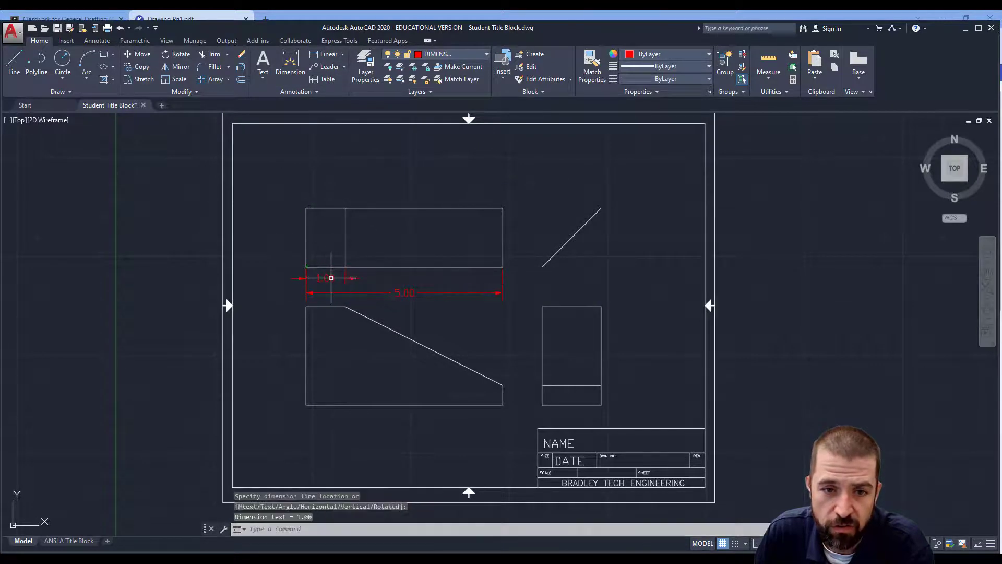
Step: Dimension the side view's overall height and the height of its lower section, stacking both dimensions between the front and side views
left_click(319, 56)
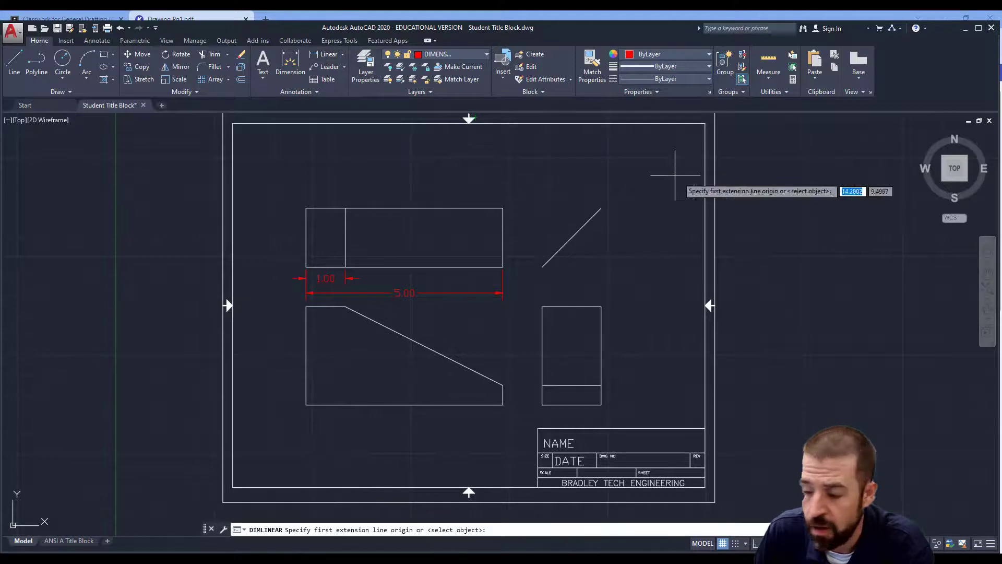
left_click(542, 306)
left_click(542, 404)
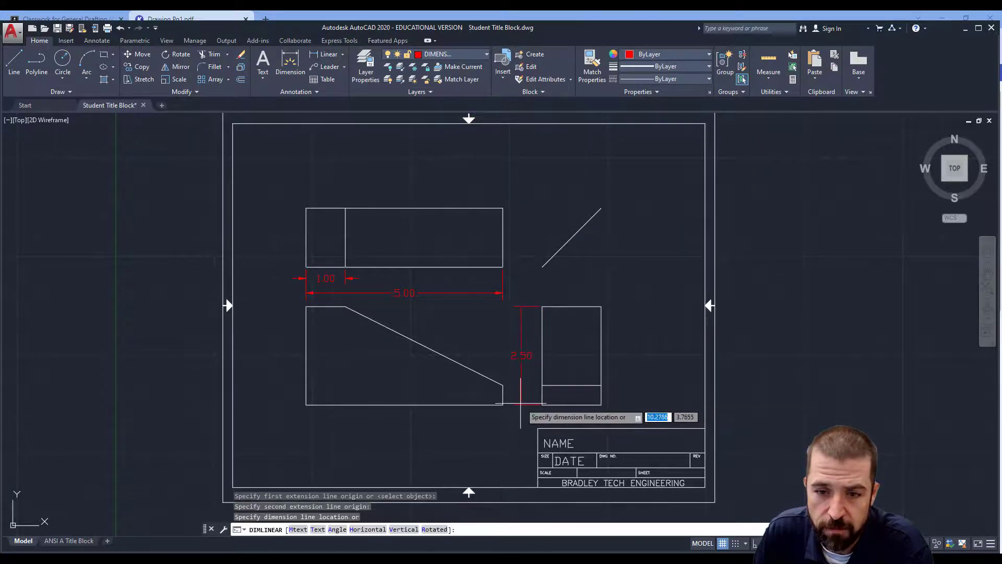
left_click(517, 403)
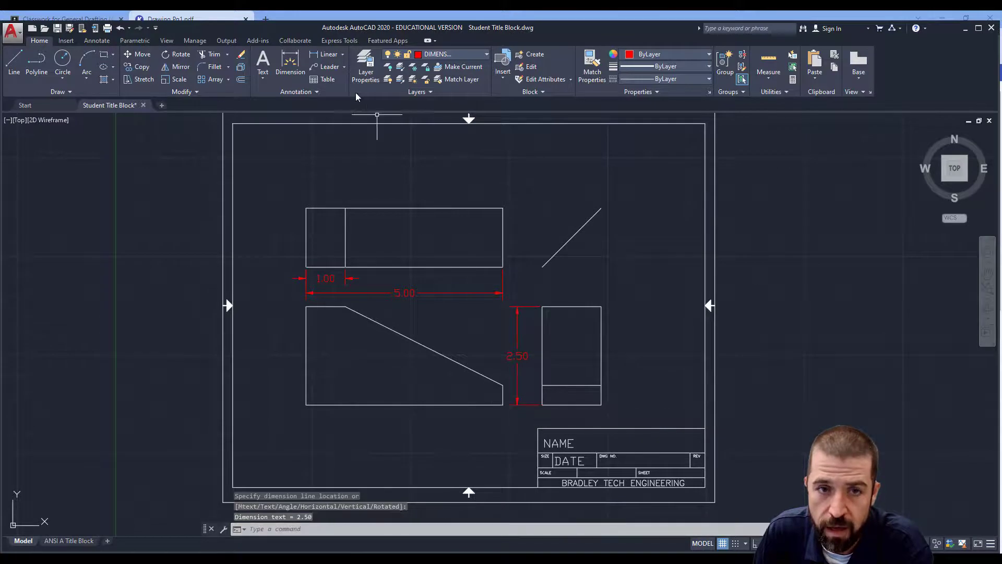
left_click(329, 56)
left_click(542, 385)
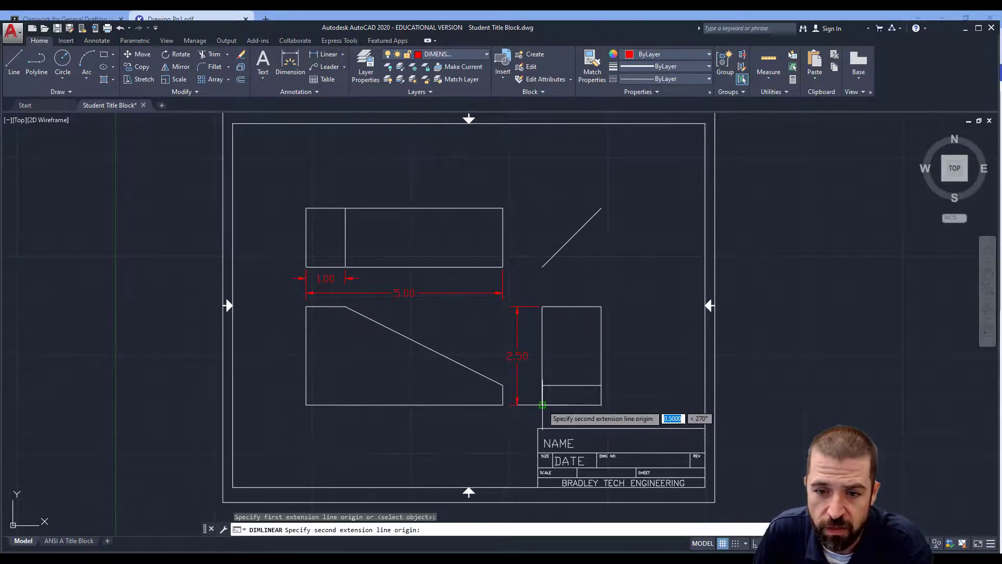
left_click(543, 405)
left_click(526, 402)
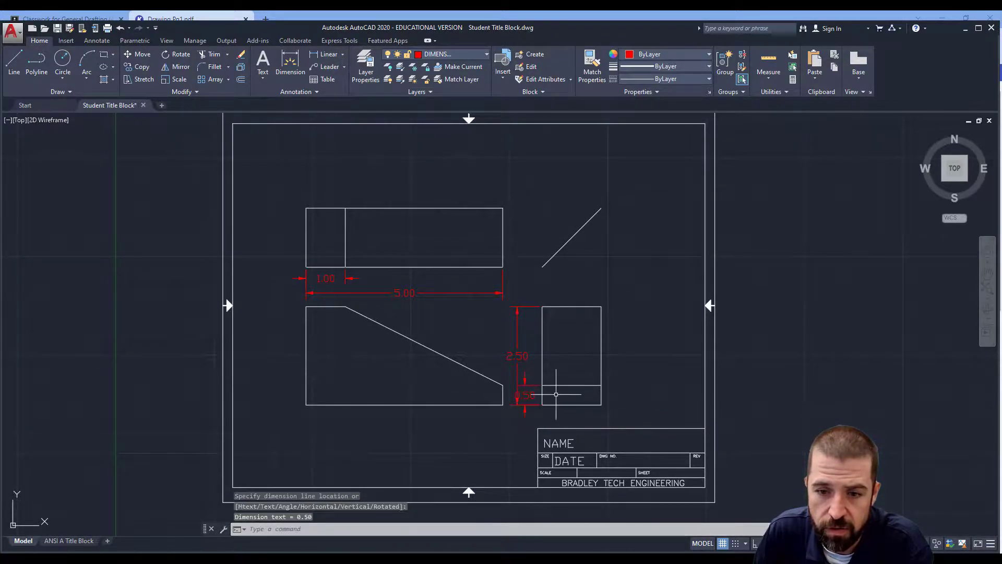
Step: Add a linear dimension for the side view's width, placed just above its top edge
scroll(556, 394, "up", 2)
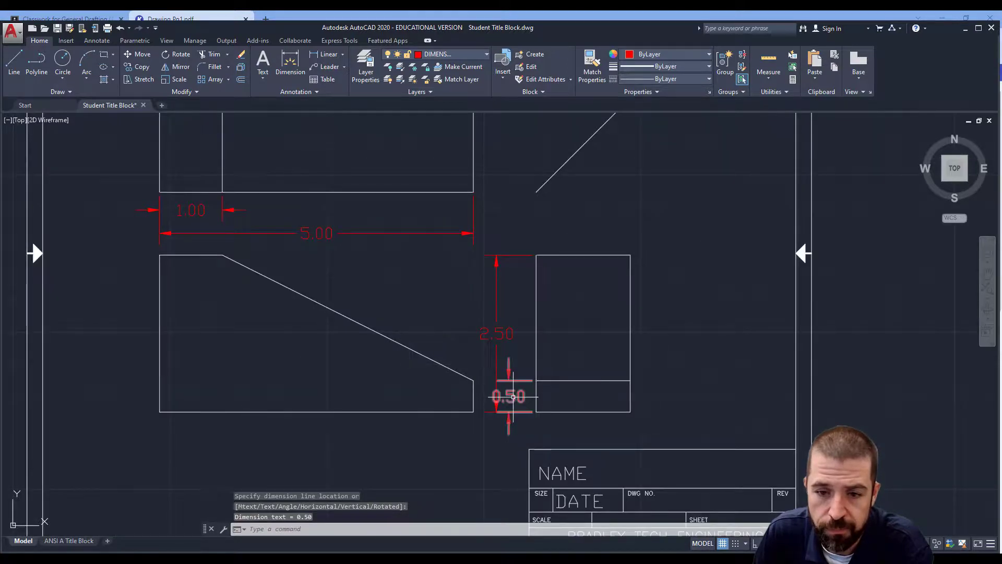
scroll(631, 262, "down", 2)
scroll(630, 262, "down", 2)
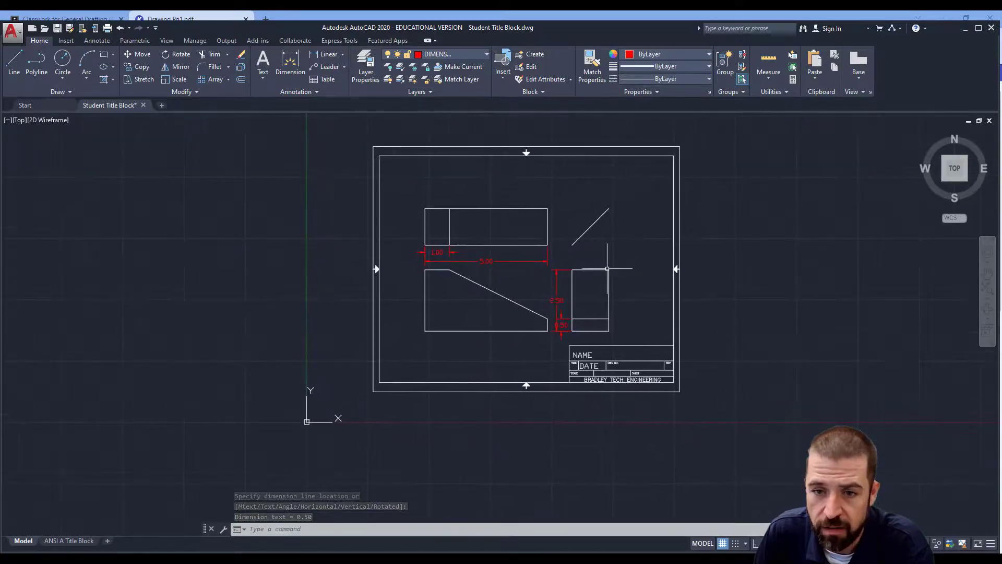
left_click(325, 54)
left_click(572, 269)
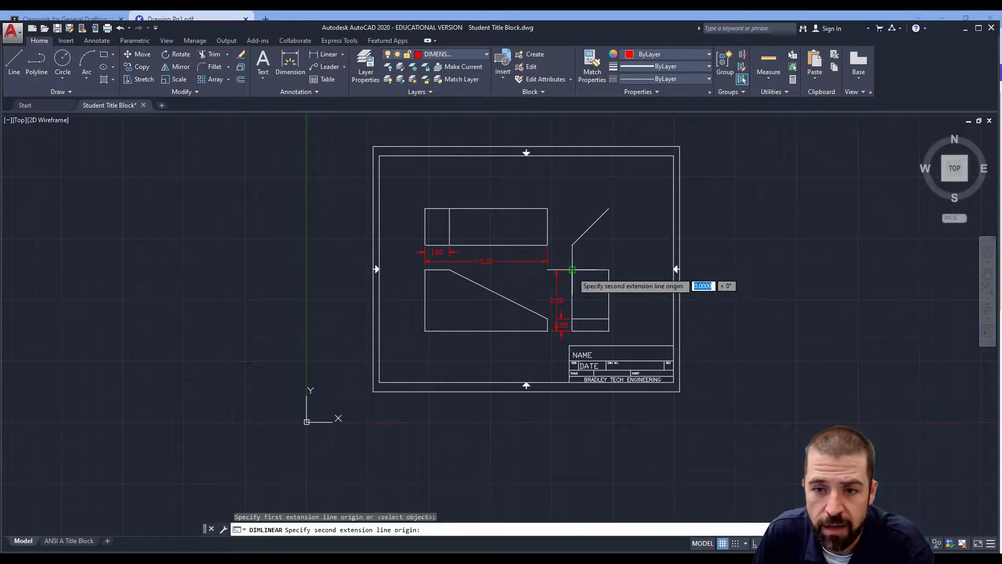
left_click(609, 269)
left_click(608, 258)
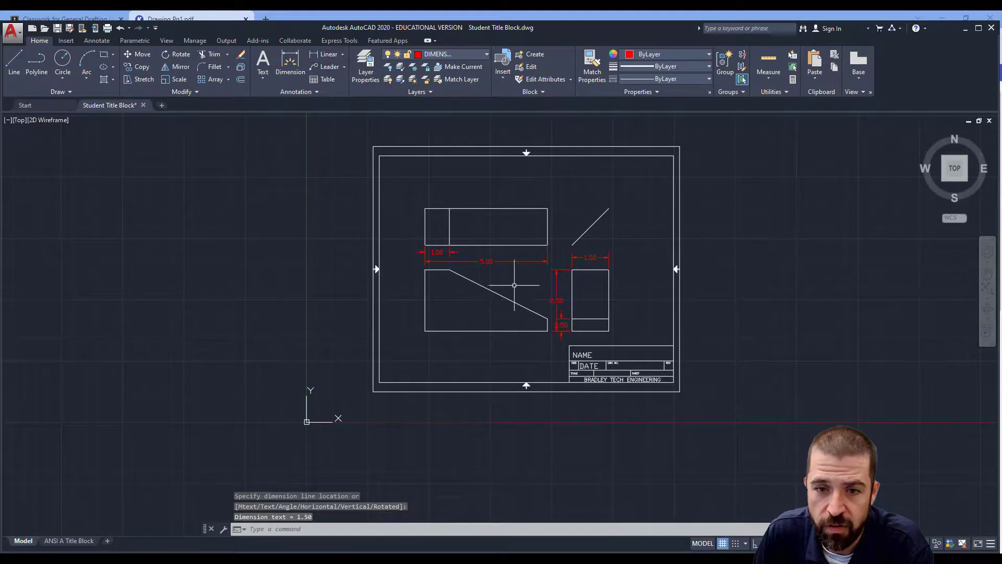
scroll(514, 285, "up", 2)
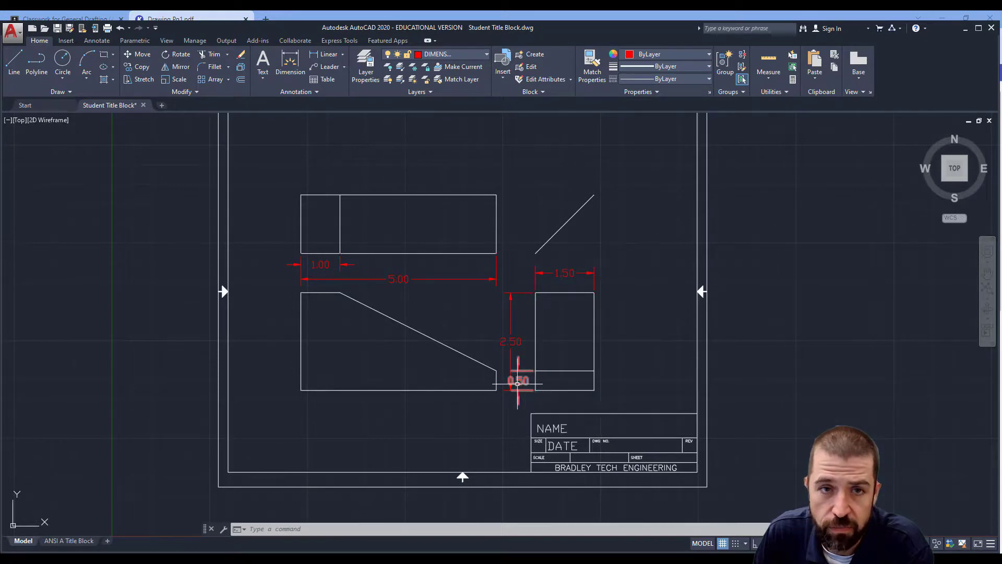
middle_click_drag(560, 301, 528, 304)
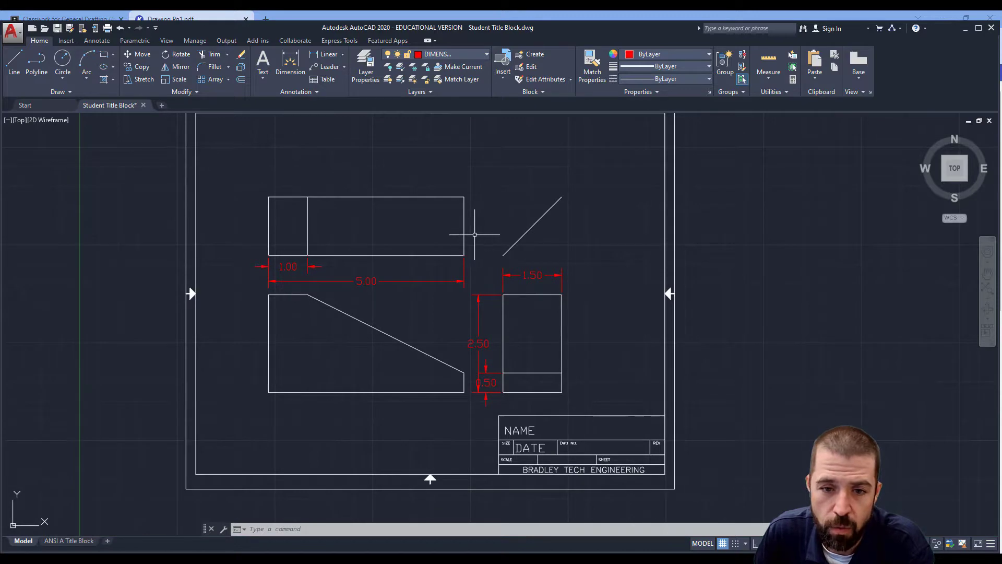